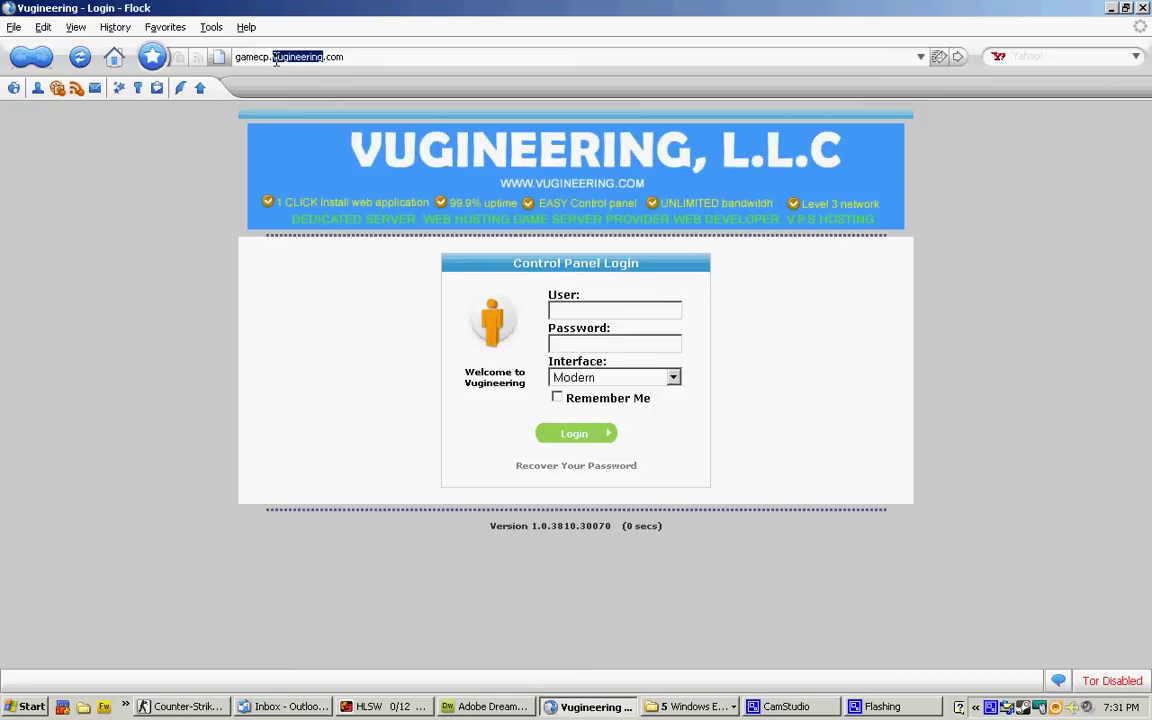
Step: Enter the account user name and password and log in to the Vugineering control panel
click(276, 57)
click(571, 313)
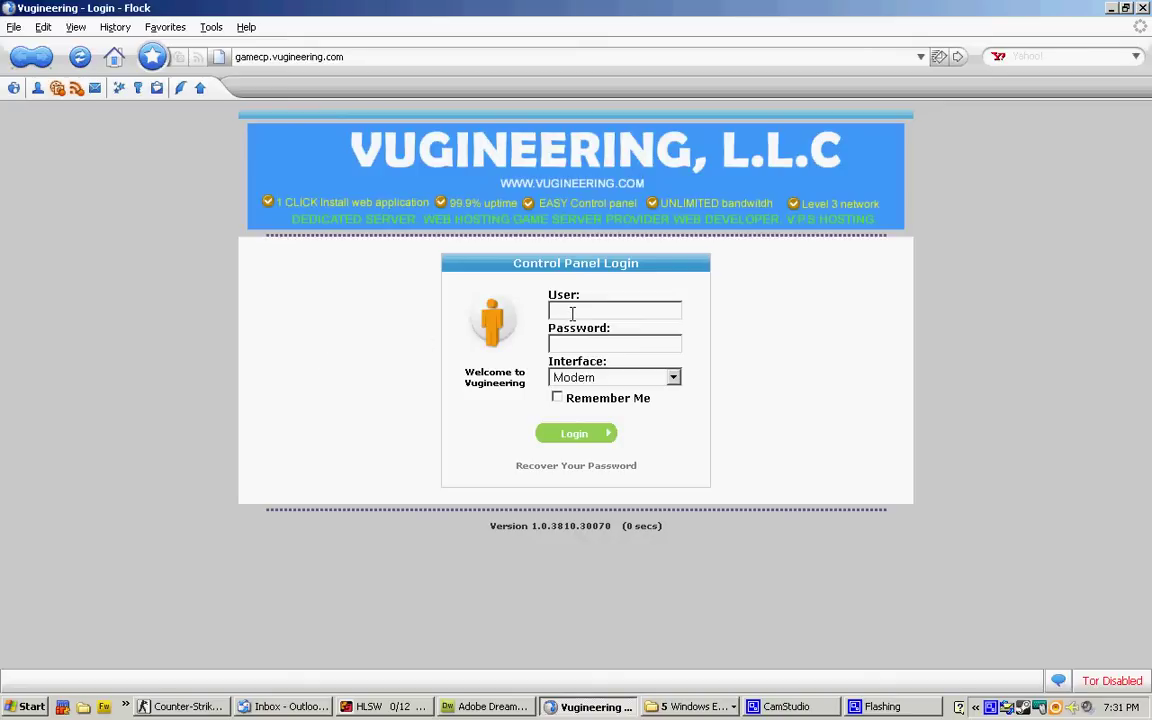
click(288, 58)
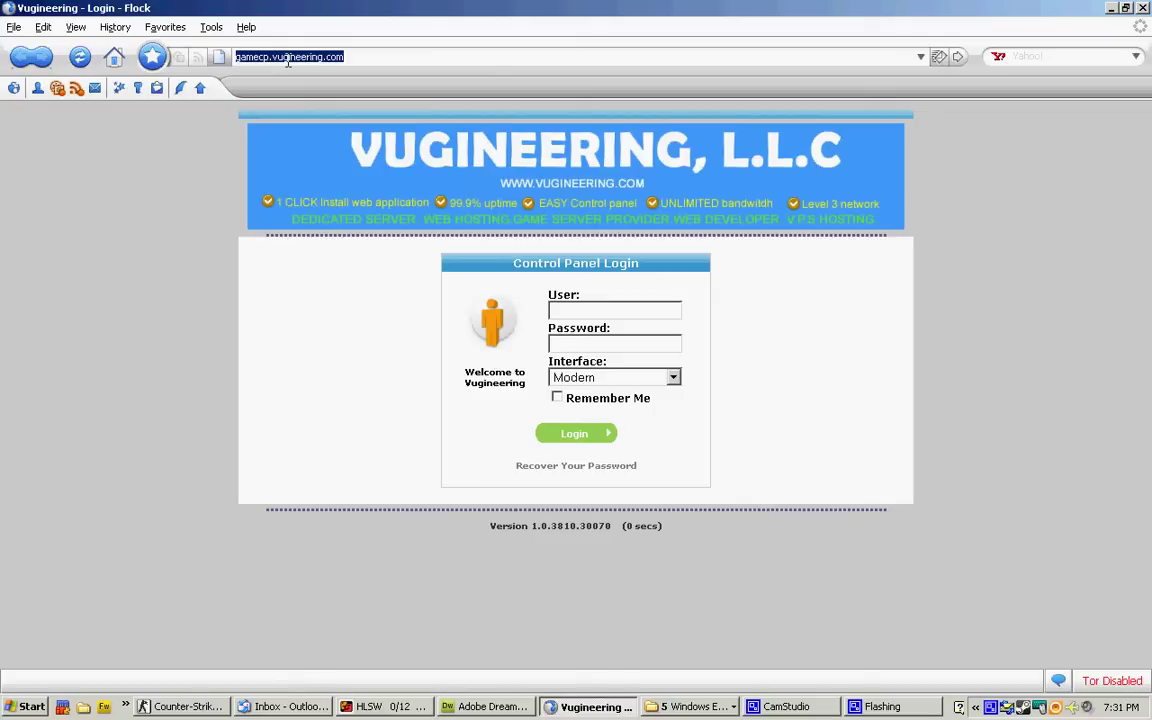
click(327, 55)
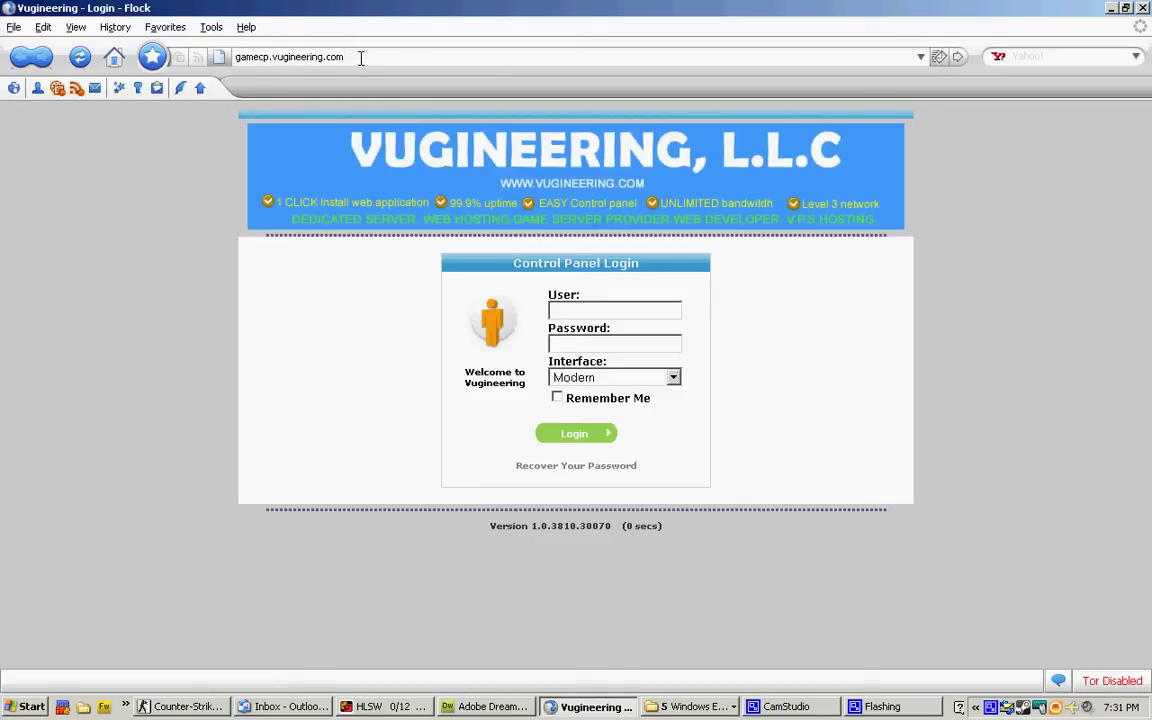
drag(327, 55, 208, 60)
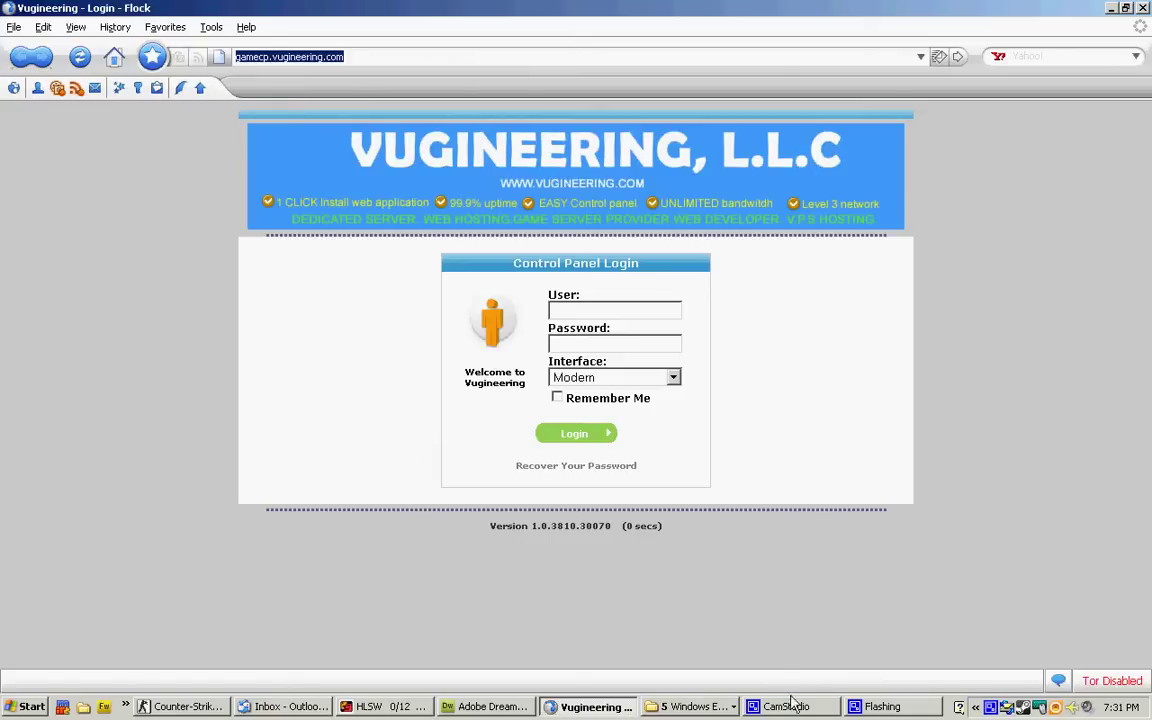
click(609, 312)
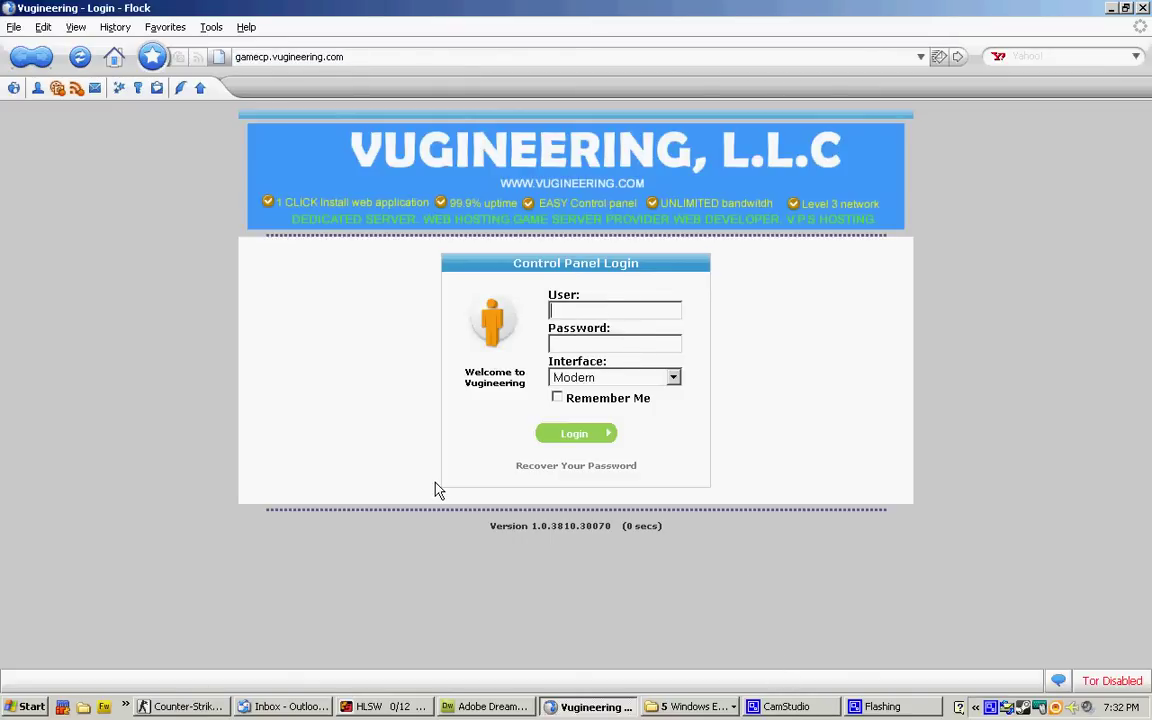
click(786, 706)
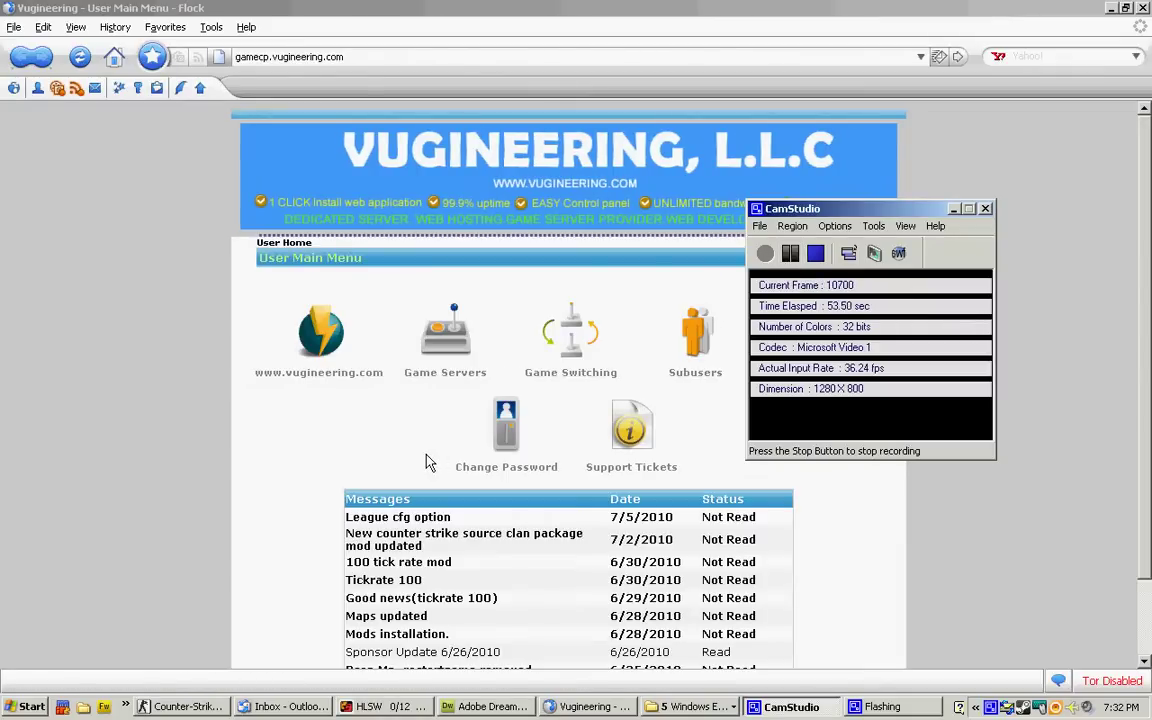
click(427, 462)
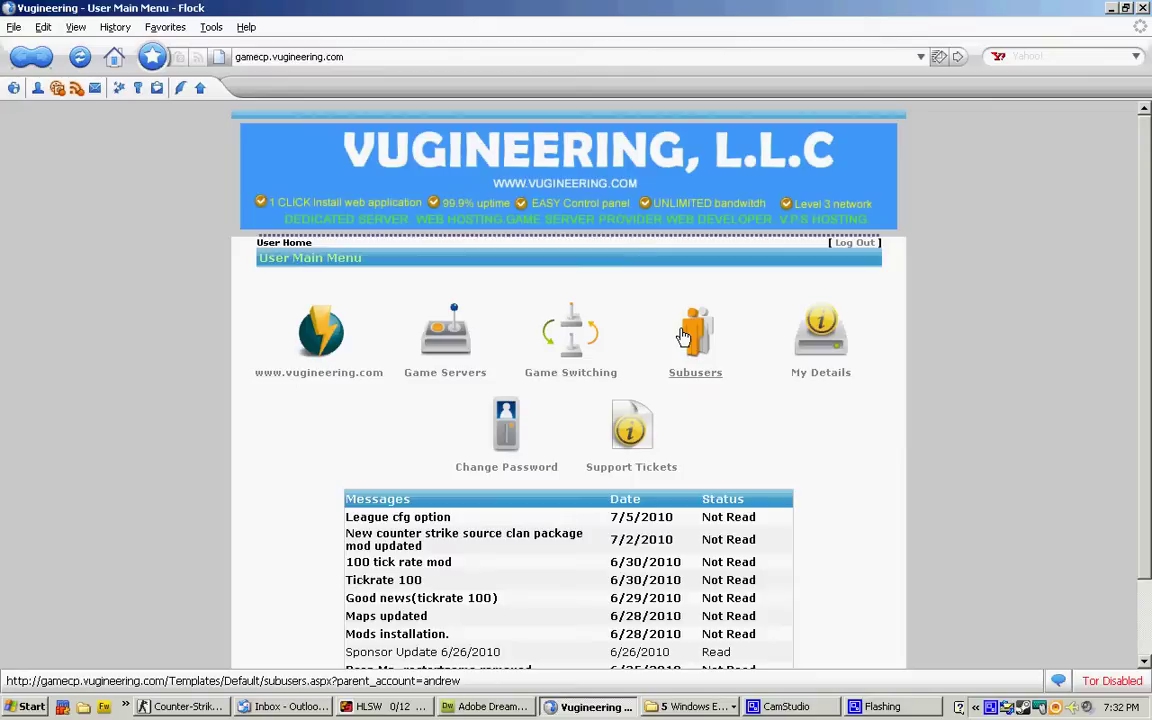
click(681, 330)
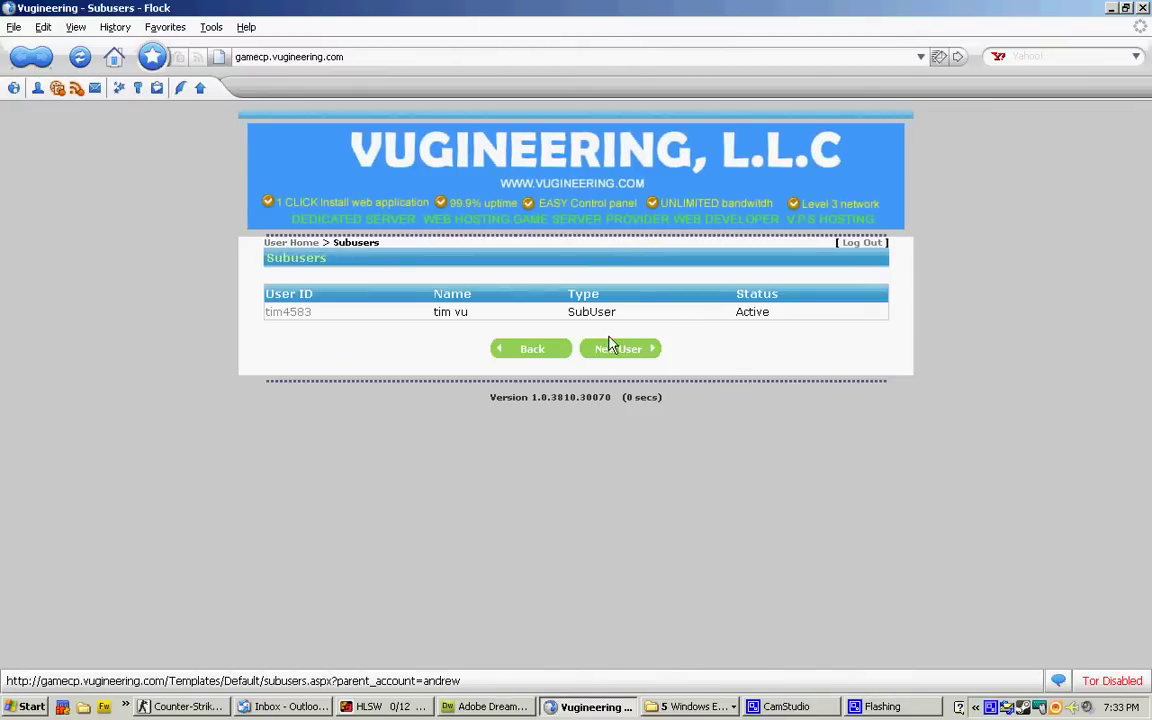
key(BackSpace)
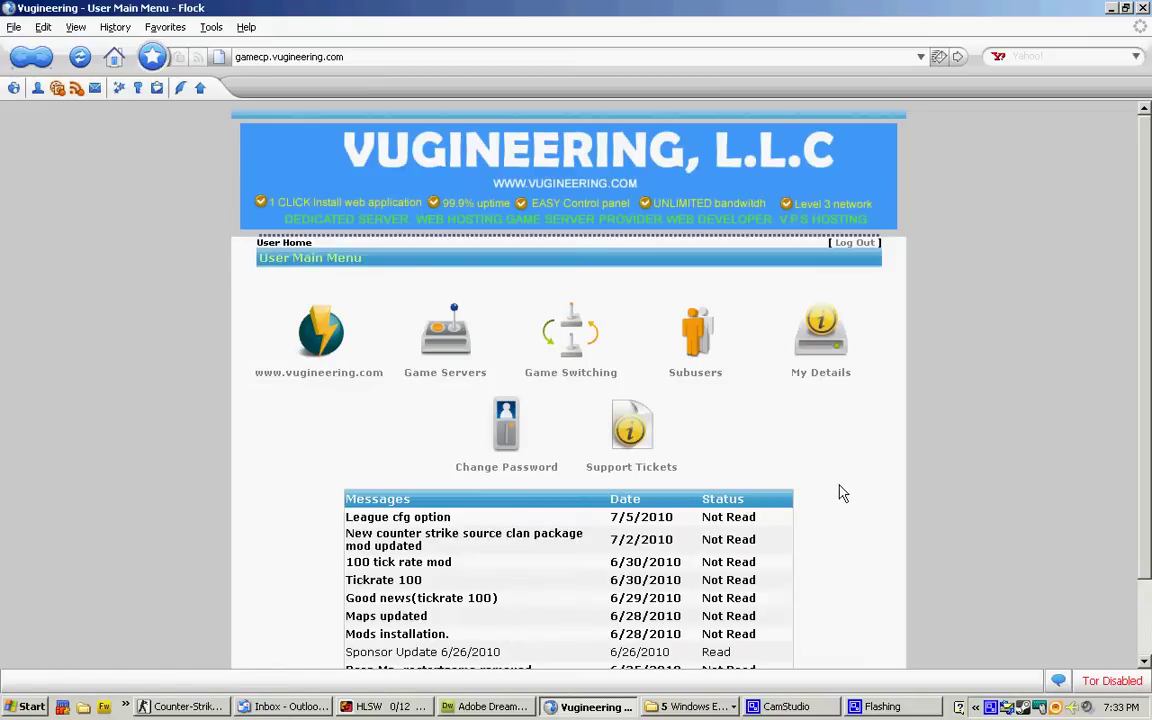
scroll(810, 498, down, 1)
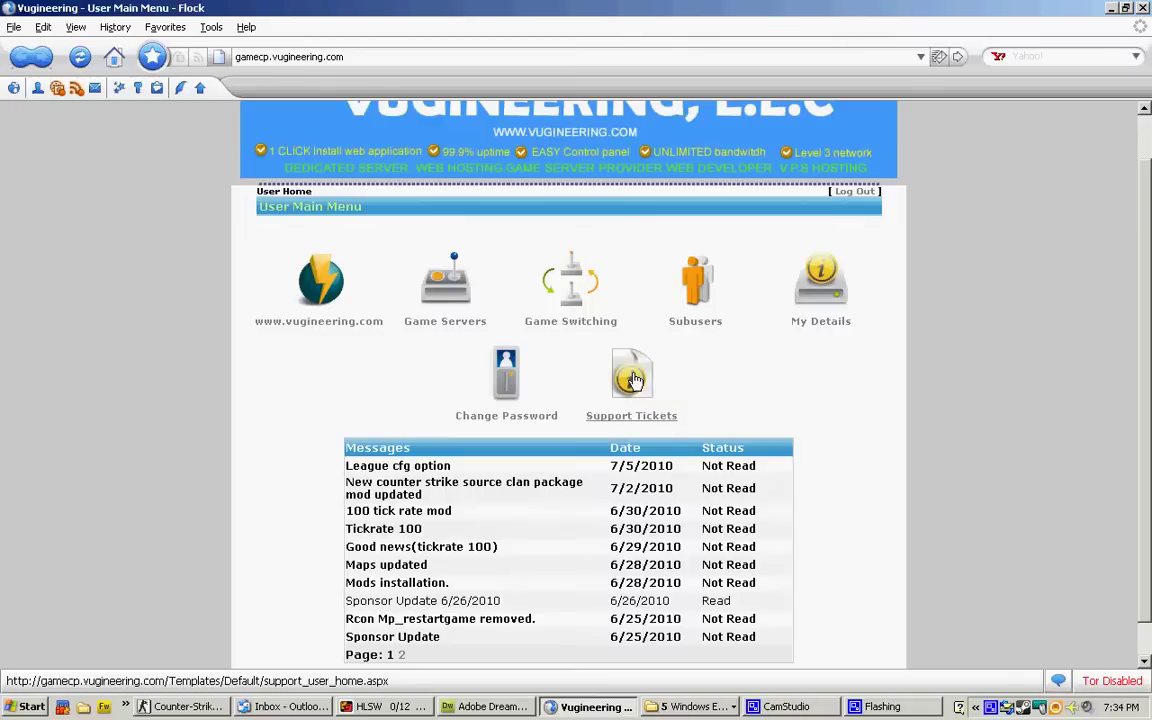
click(633, 378)
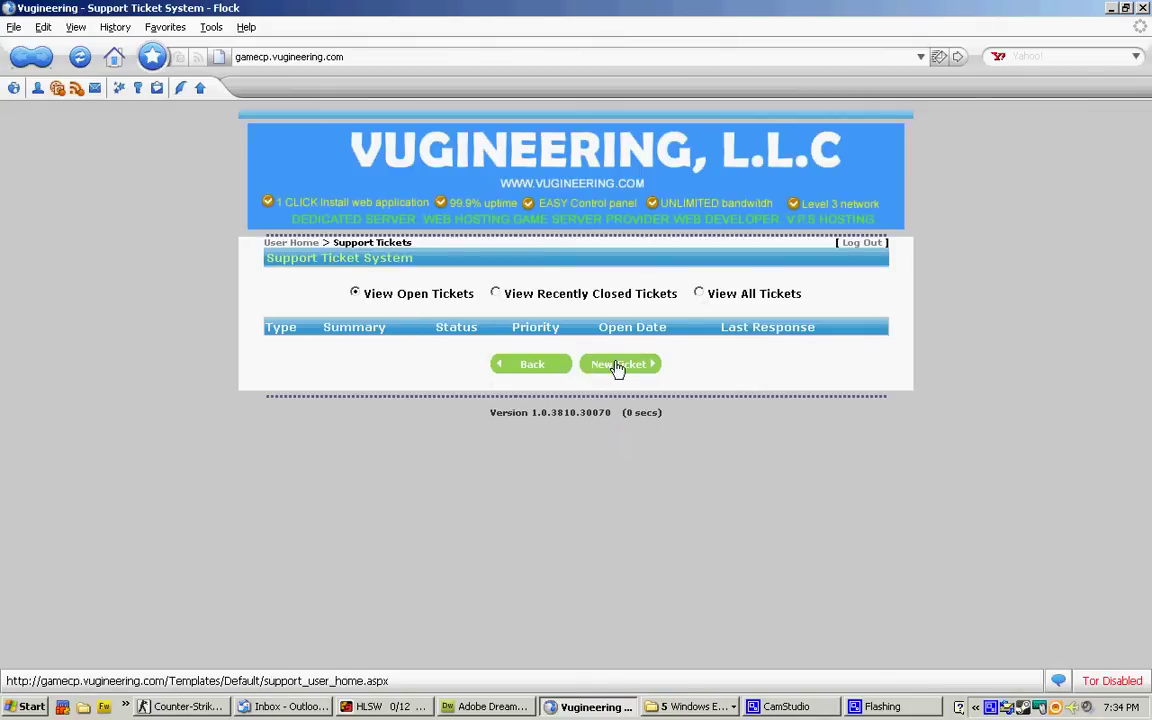
click(291, 243)
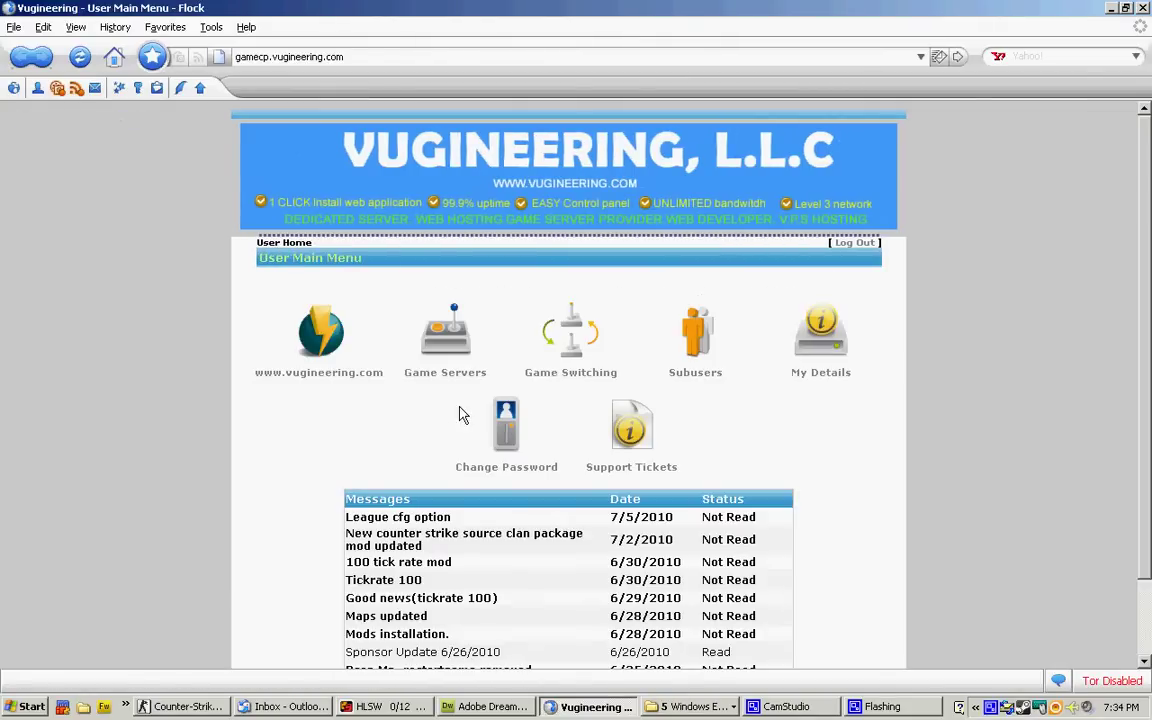
scroll(442, 411, down, 3)
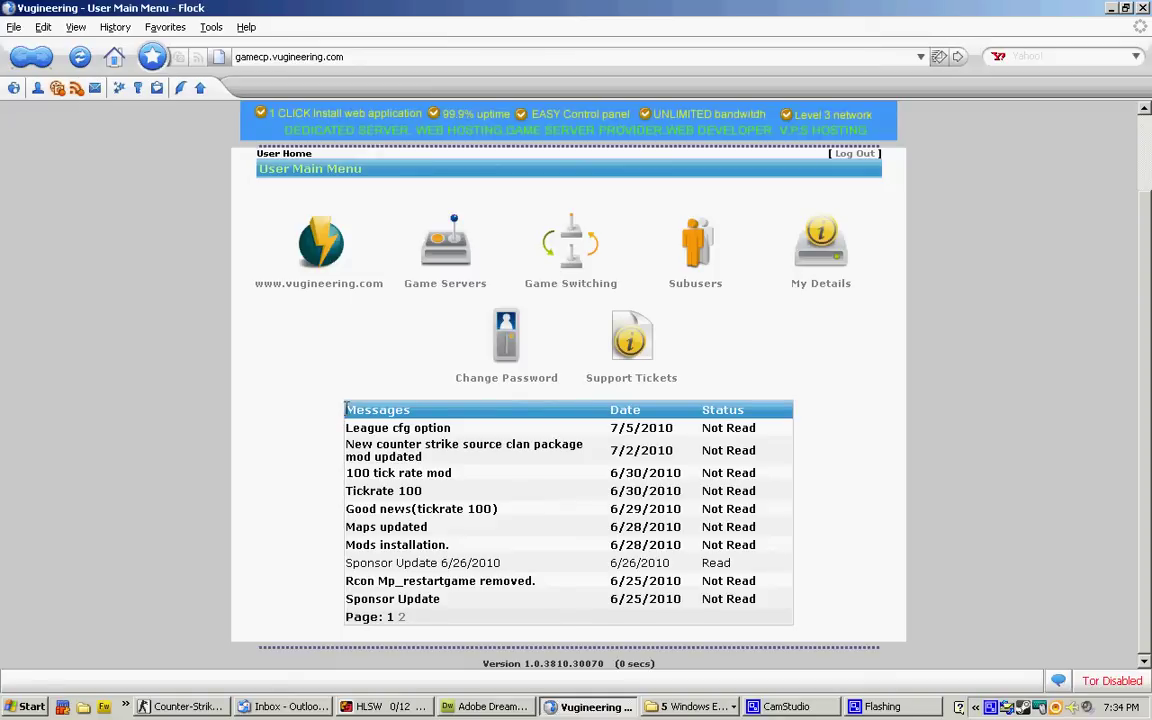
drag(345, 410, 830, 578)
click(830, 609)
drag(345, 410, 815, 609)
click(822, 610)
scroll(390, 365, up, 2)
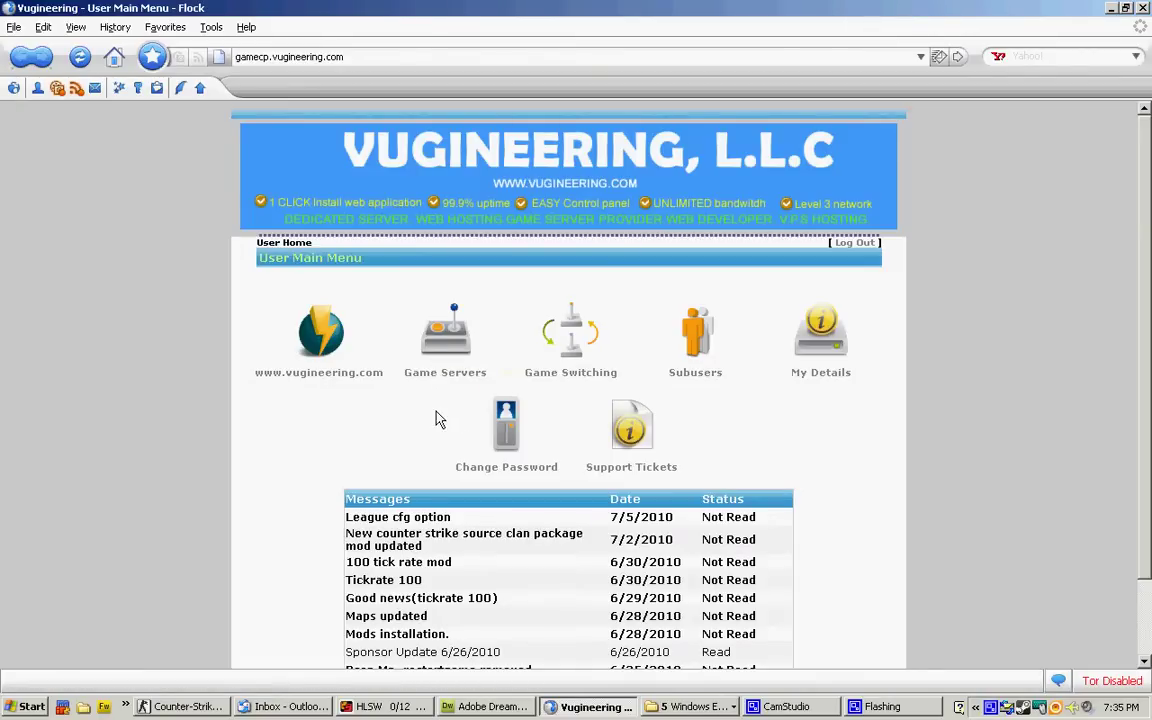
Step: Open the Counterstrike Source 12 Slots server's management menu and look through its tools
click(446, 350)
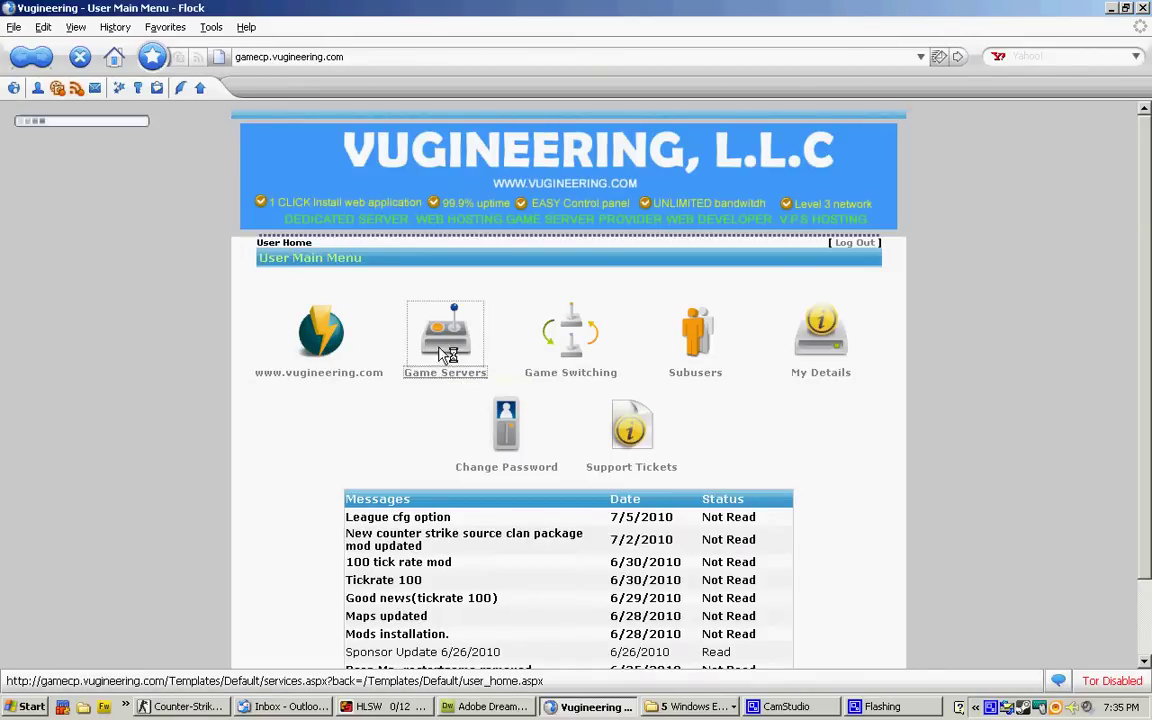
scroll(352, 411, down, 4)
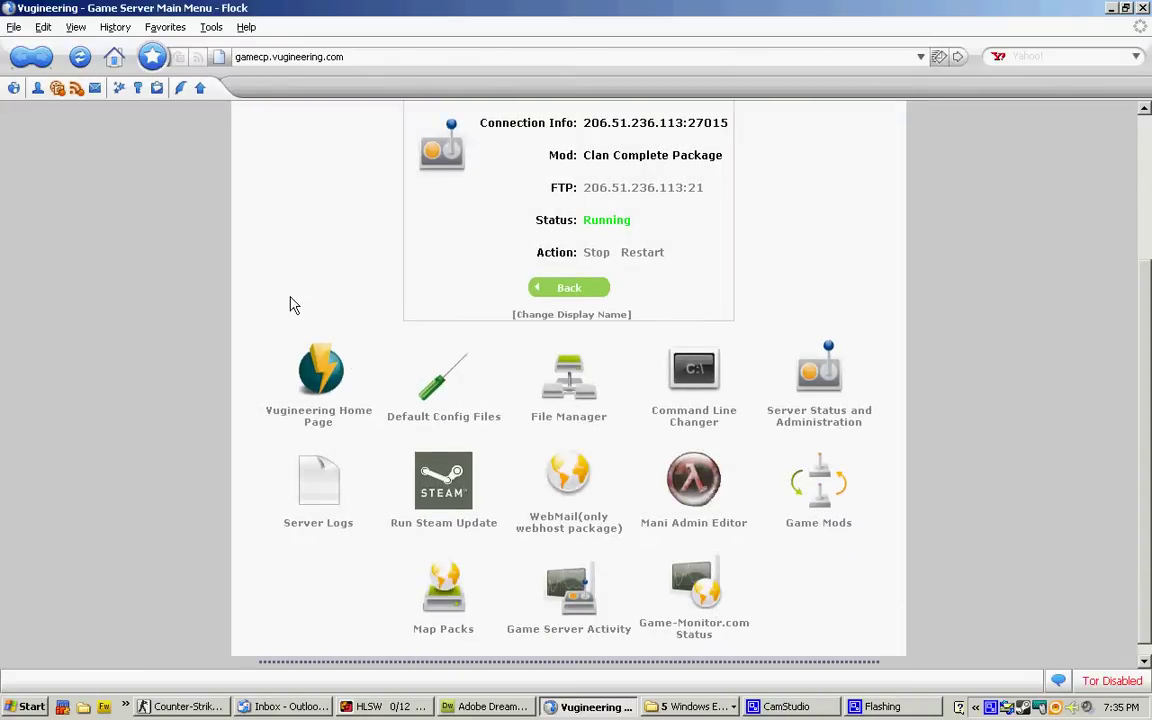
scroll(268, 290, up, 2)
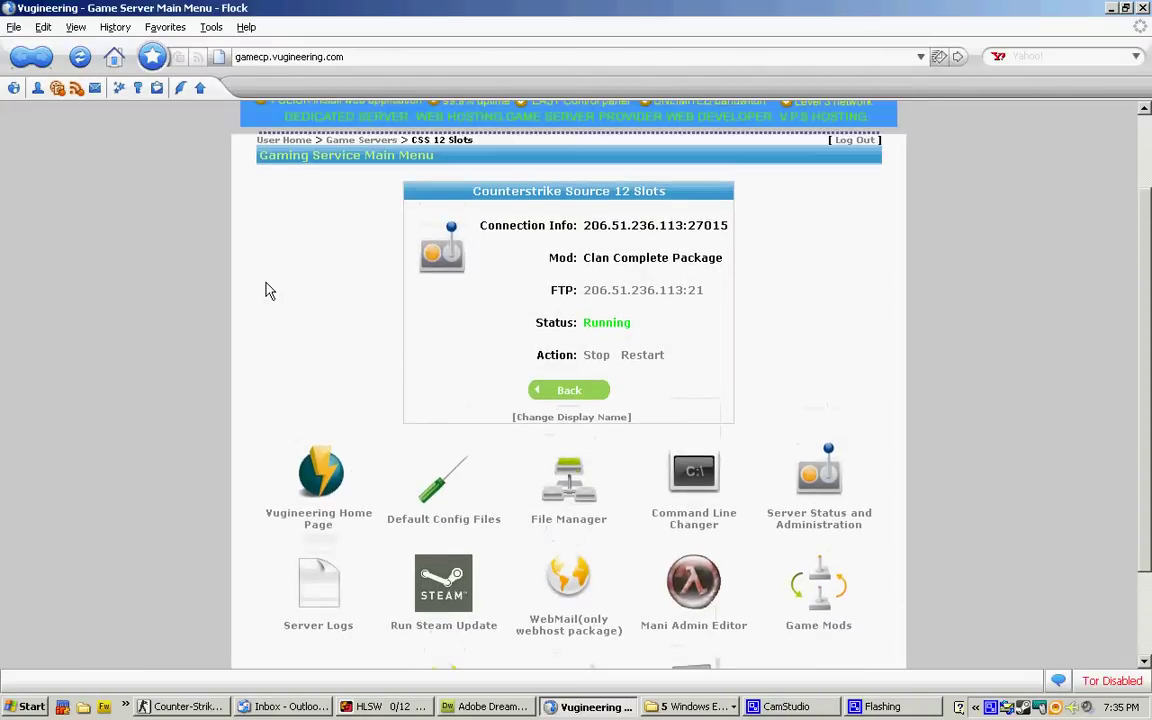
scroll(268, 292, down, 2)
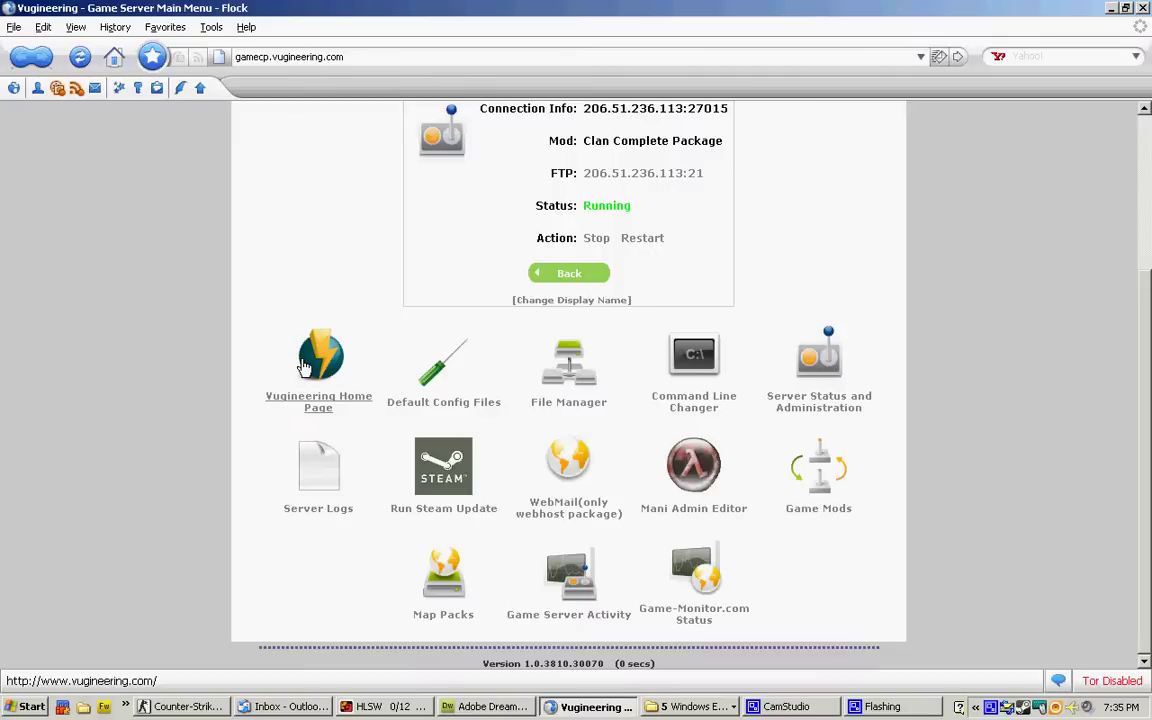
scroll(877, 393, up, 1)
scroll(877, 393, down, 1)
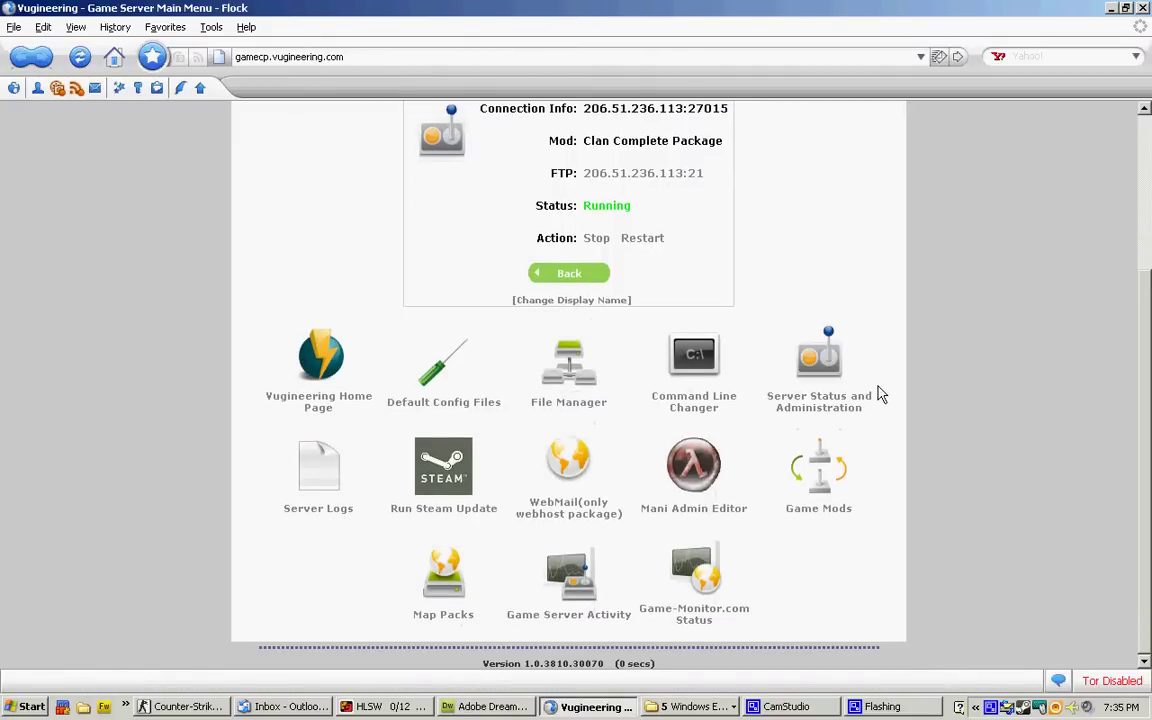
Step: Visit the Vugineering home page, then return to the Game Server Main Menu
click(322, 373)
scroll(219, 334, down, 5)
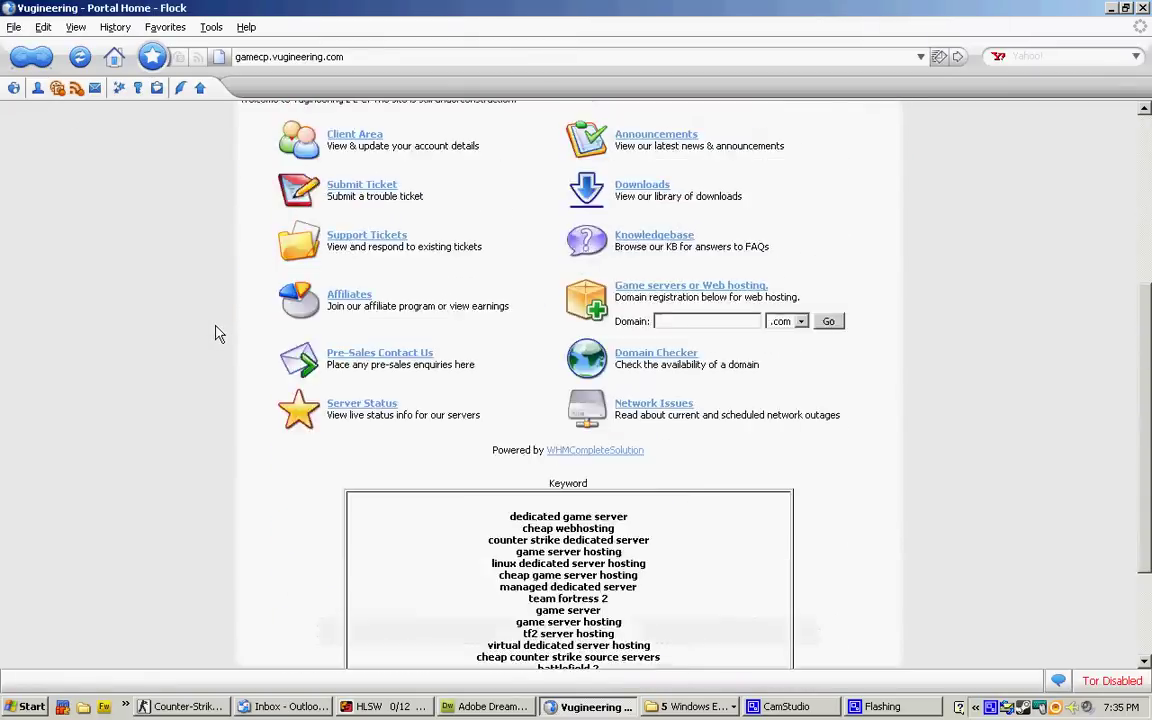
scroll(219, 334, up, 5)
scroll(219, 334, down, 5)
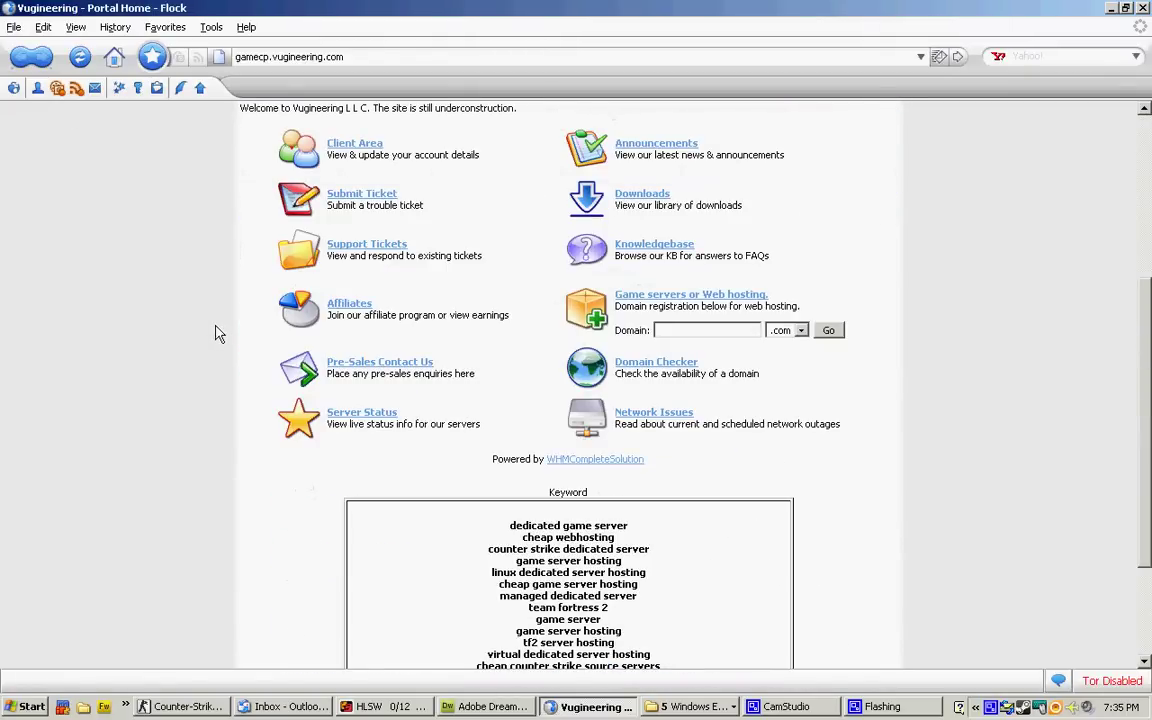
key(alt+Left)
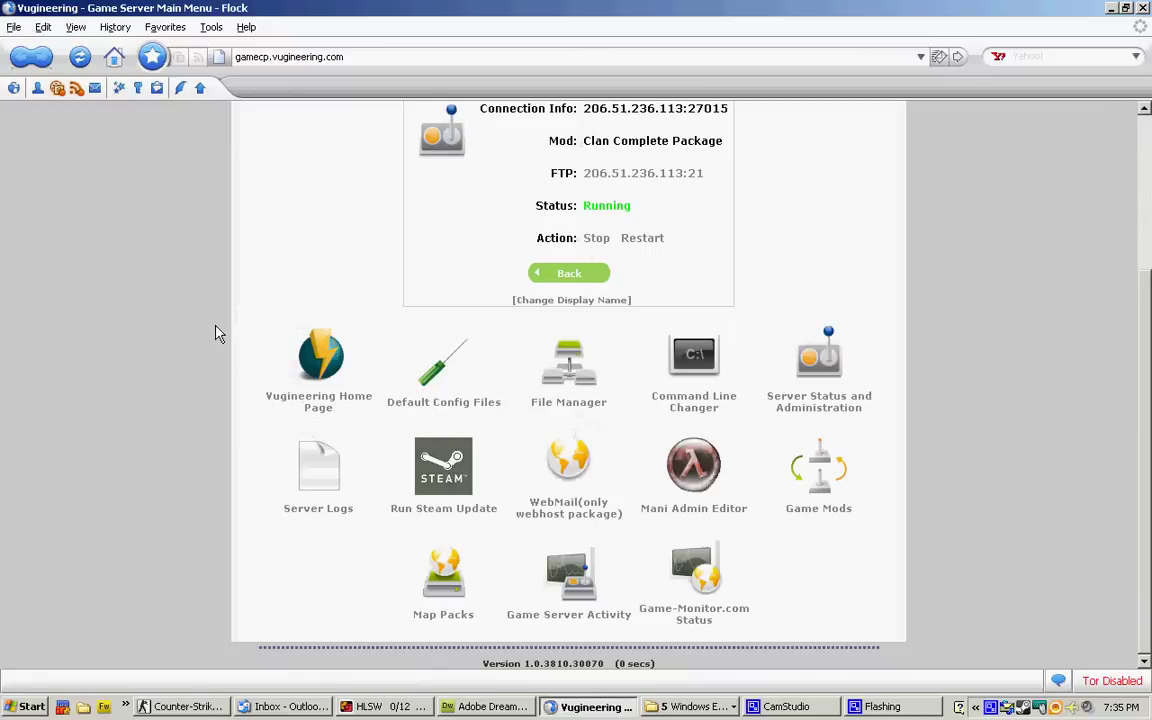
Step: View the Configuration Files list, where only server.cfg is editable, and return to the server menu
click(455, 390)
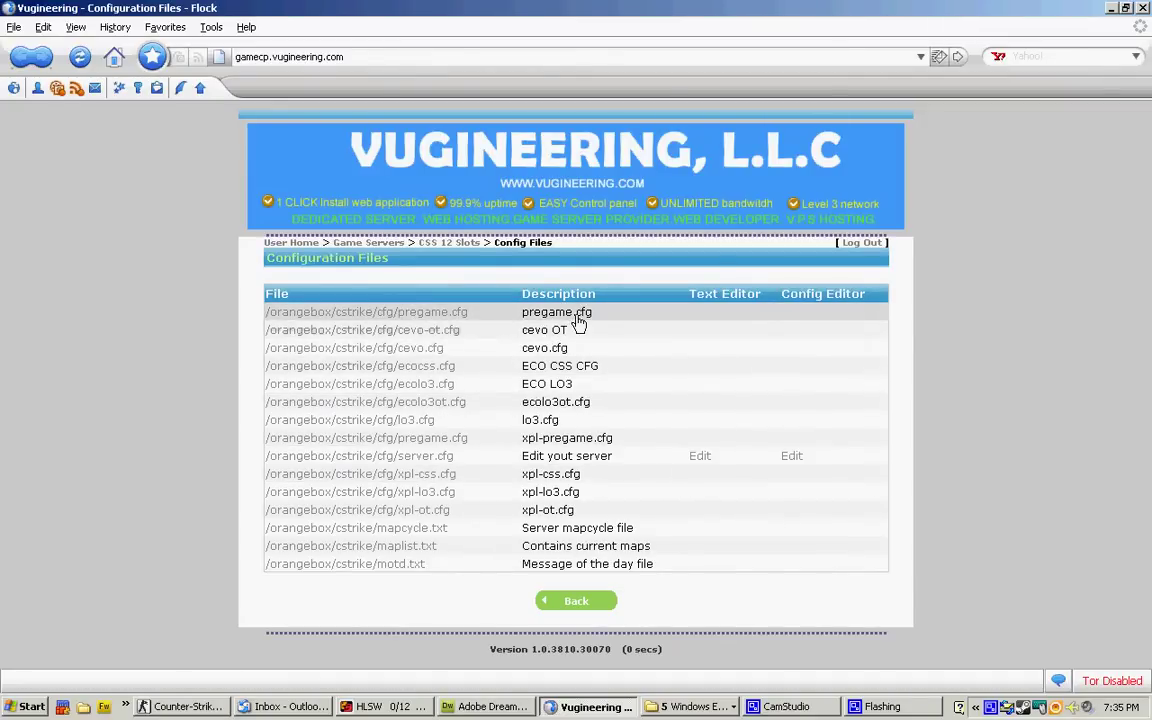
key(alt+Left)
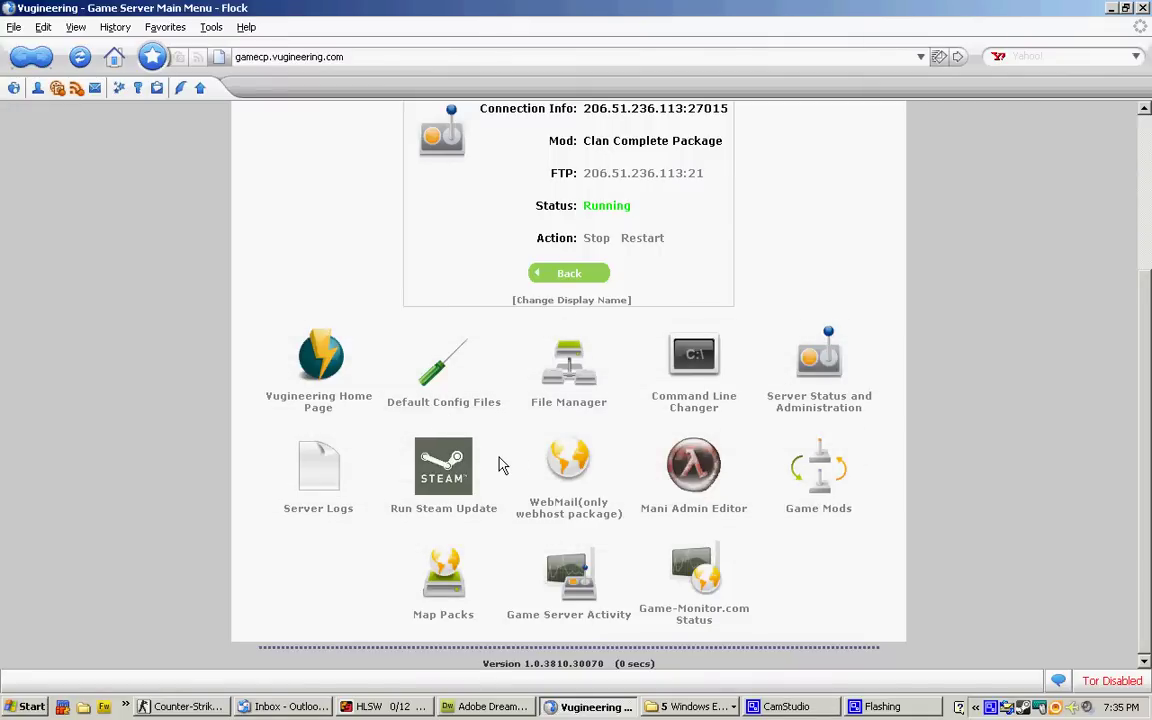
click(470, 381)
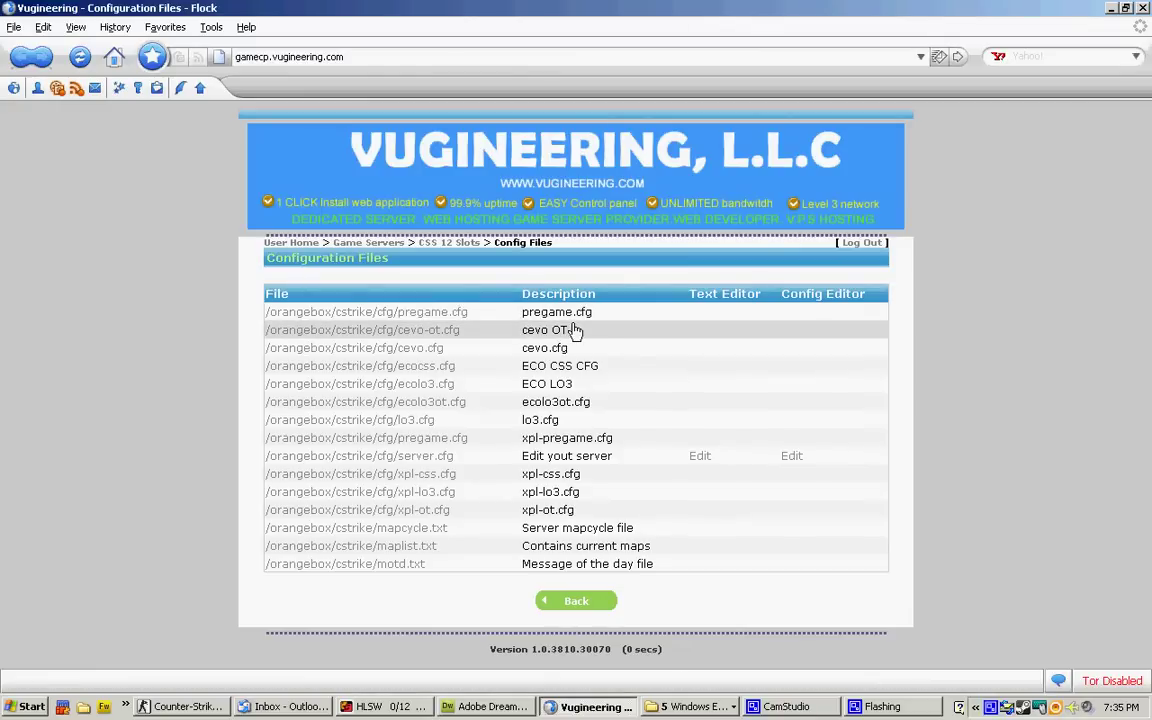
key(BackSpace)
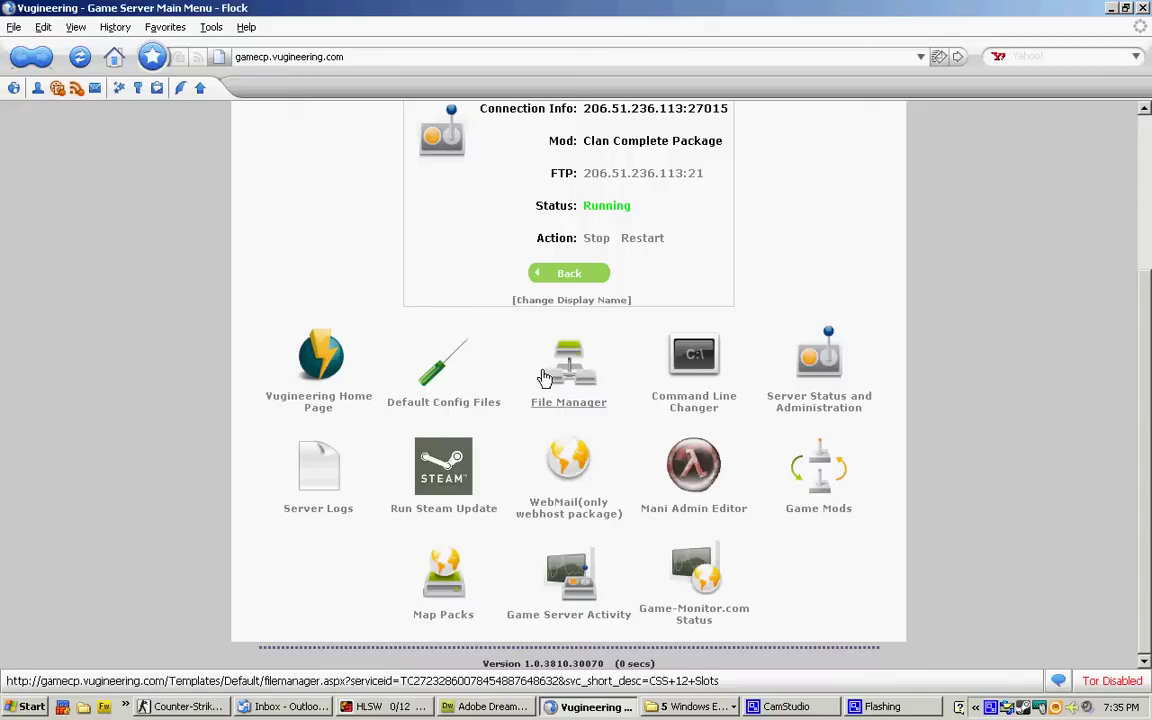
scroll(543, 377, up, 2)
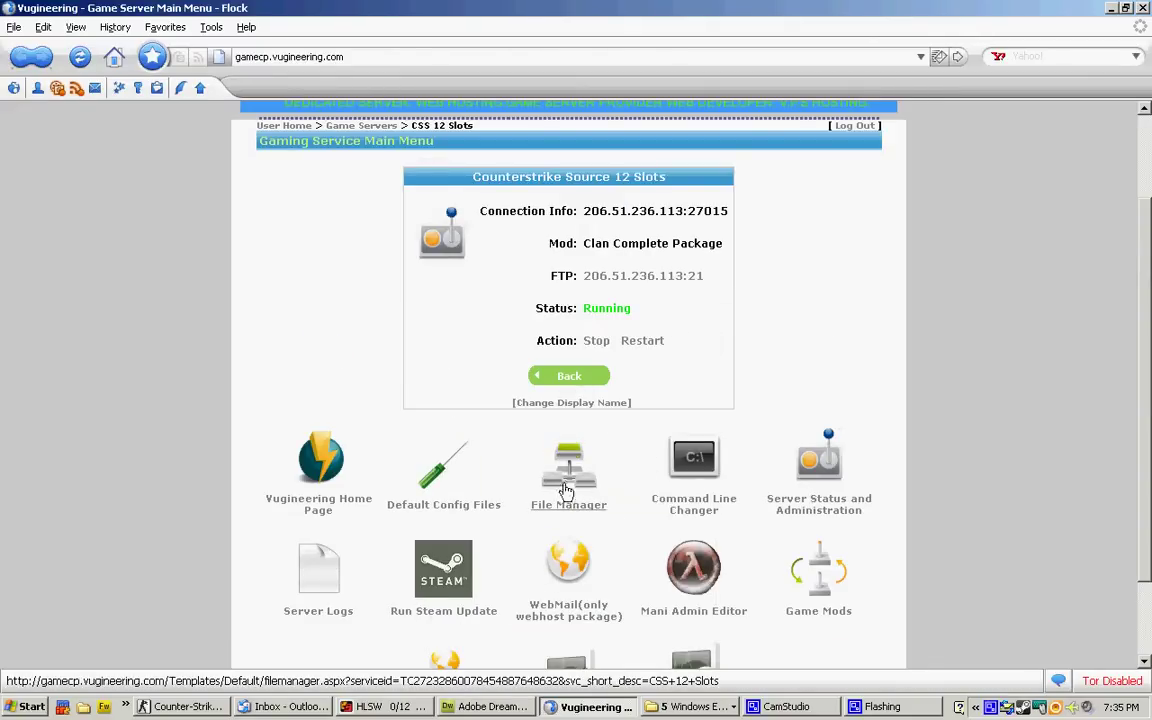
click(557, 487)
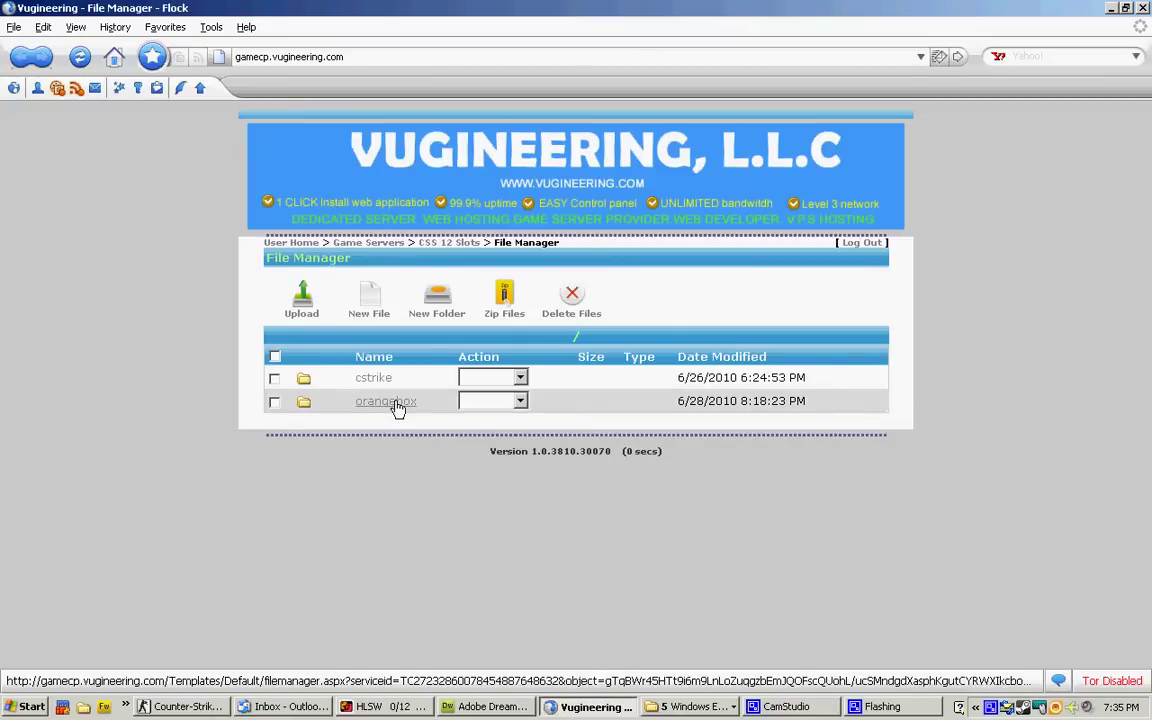
click(397, 405)
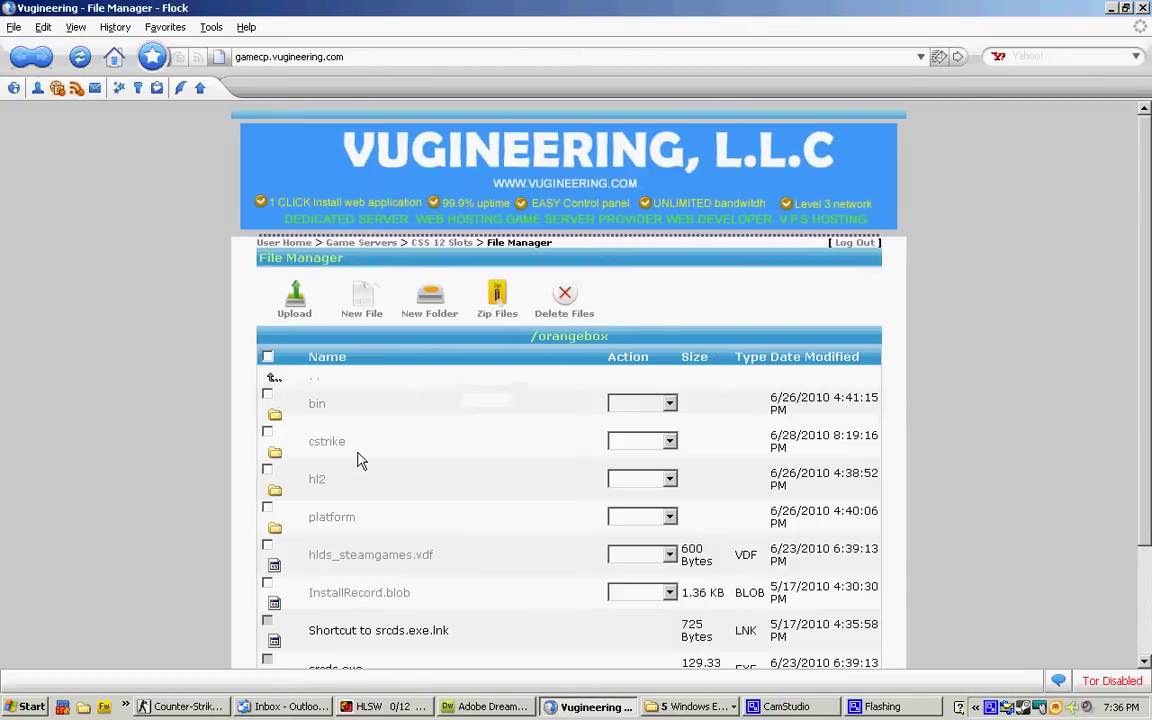
scroll(406, 470, down, 2)
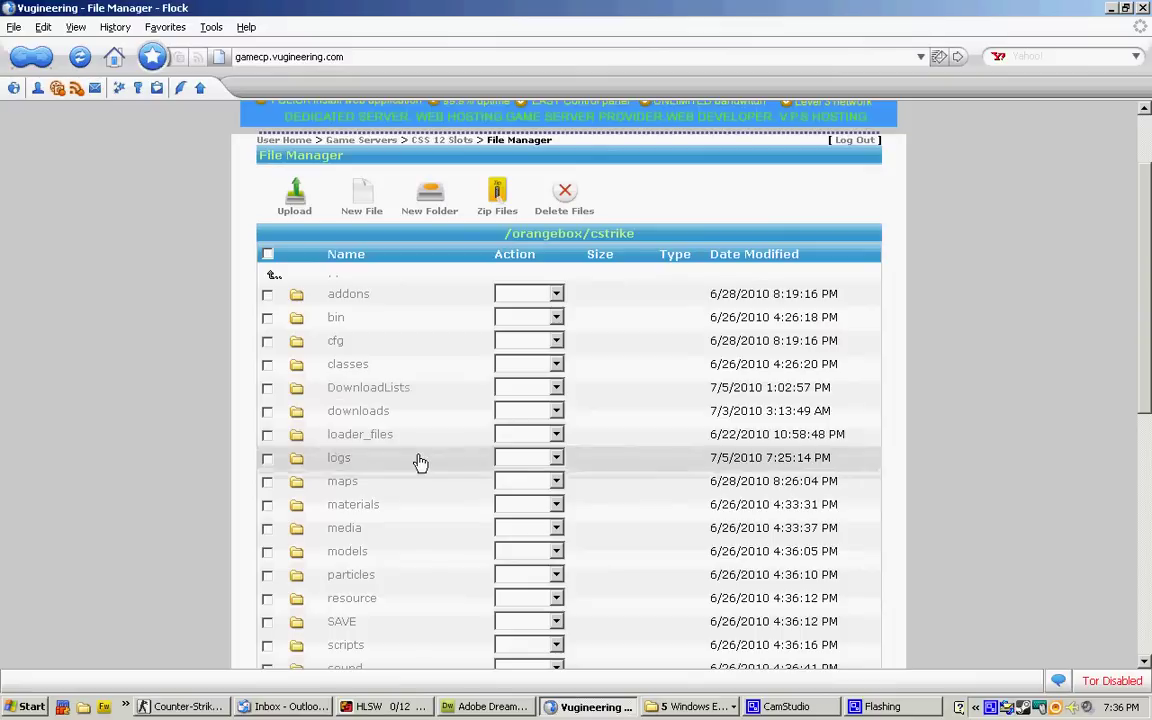
click(358, 301)
scroll(432, 419, down, 1)
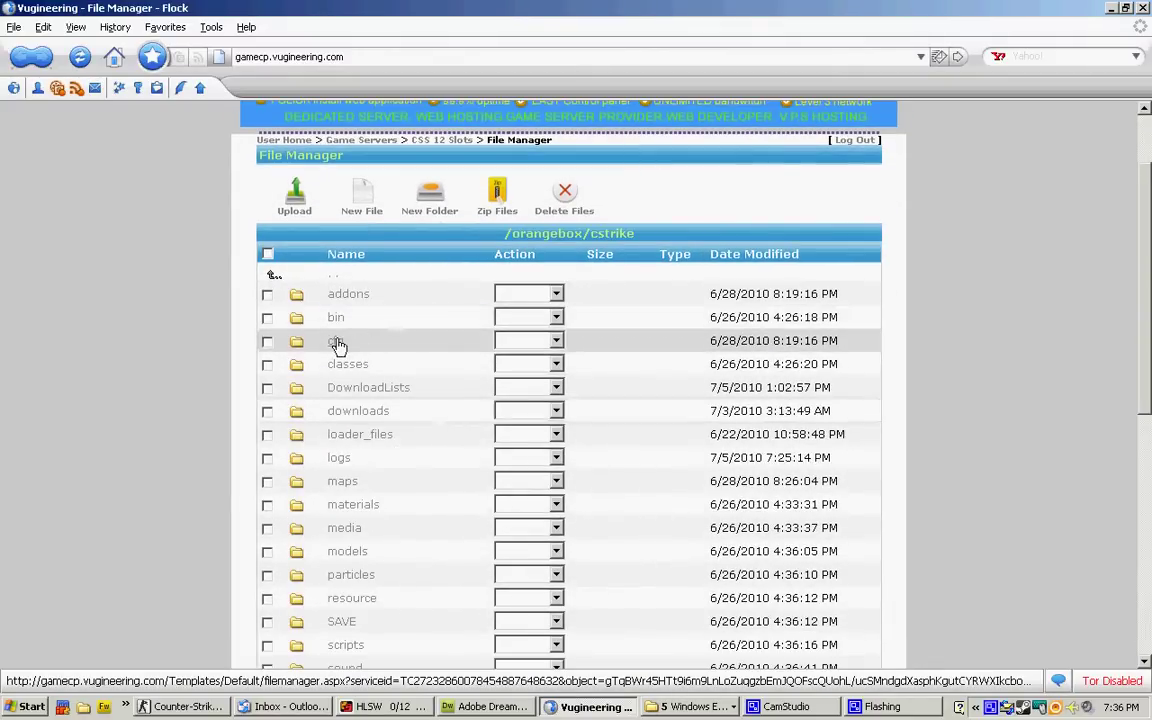
click(340, 342)
scroll(411, 450, down, 2)
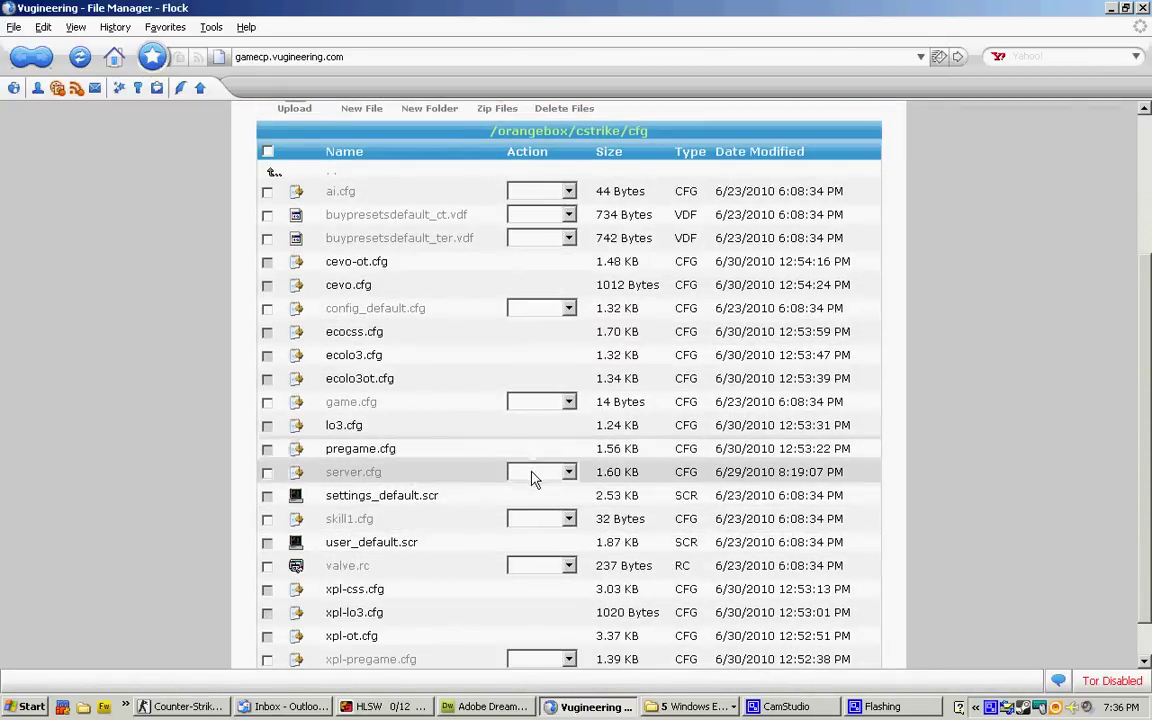
scroll(532, 478, down, 1)
scroll(500, 479, up, 1)
key(BackSpace)
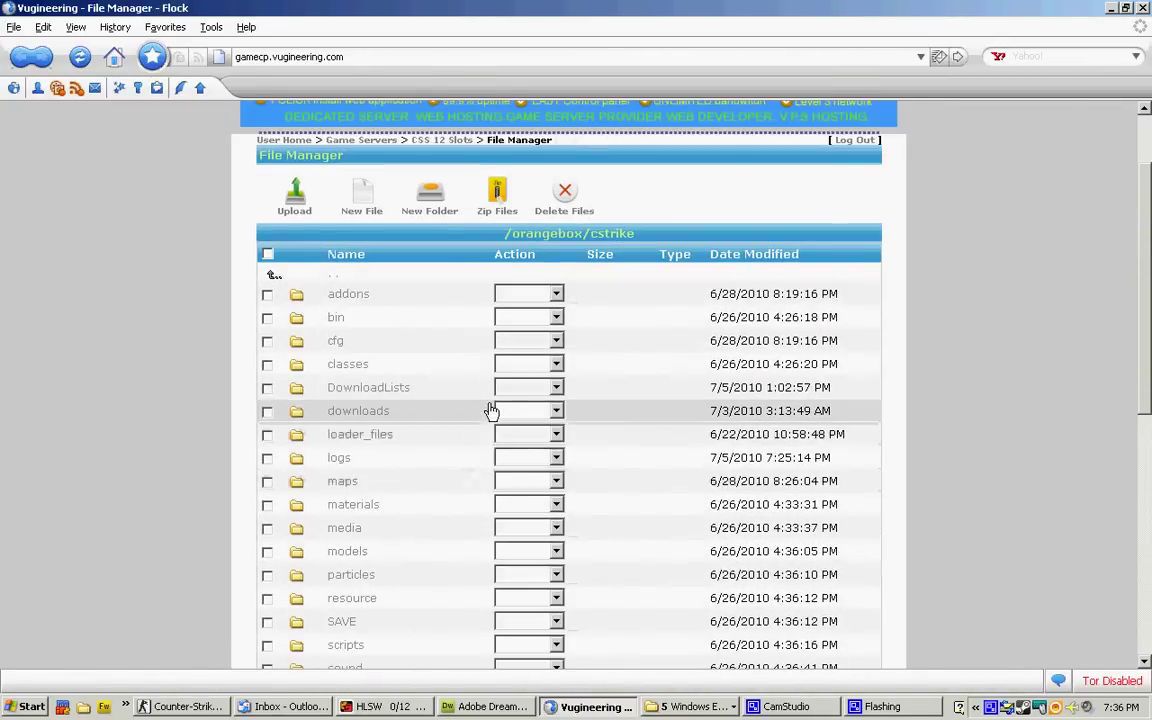
key(BackSpace)
key(BackSpace)
key(BackSpace)
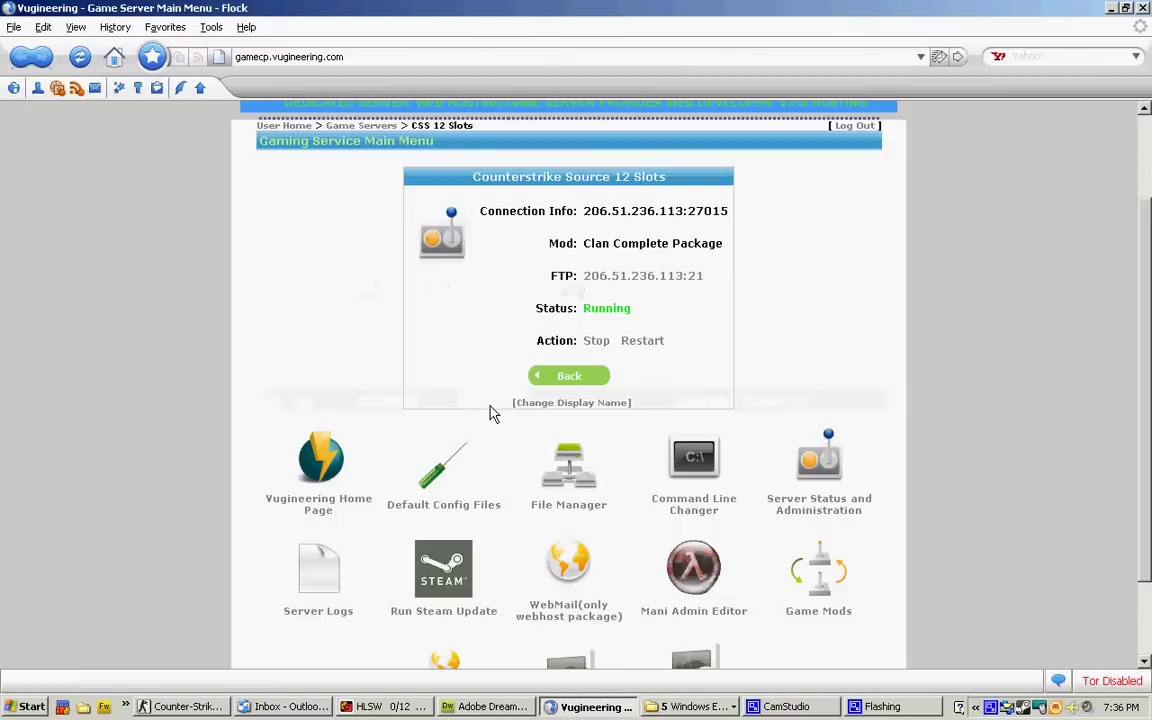
Step: Scroll the Game Server Main Menu to show the Command Line Changer and Mani Admin Editor tools
scroll(500, 405, up, 2)
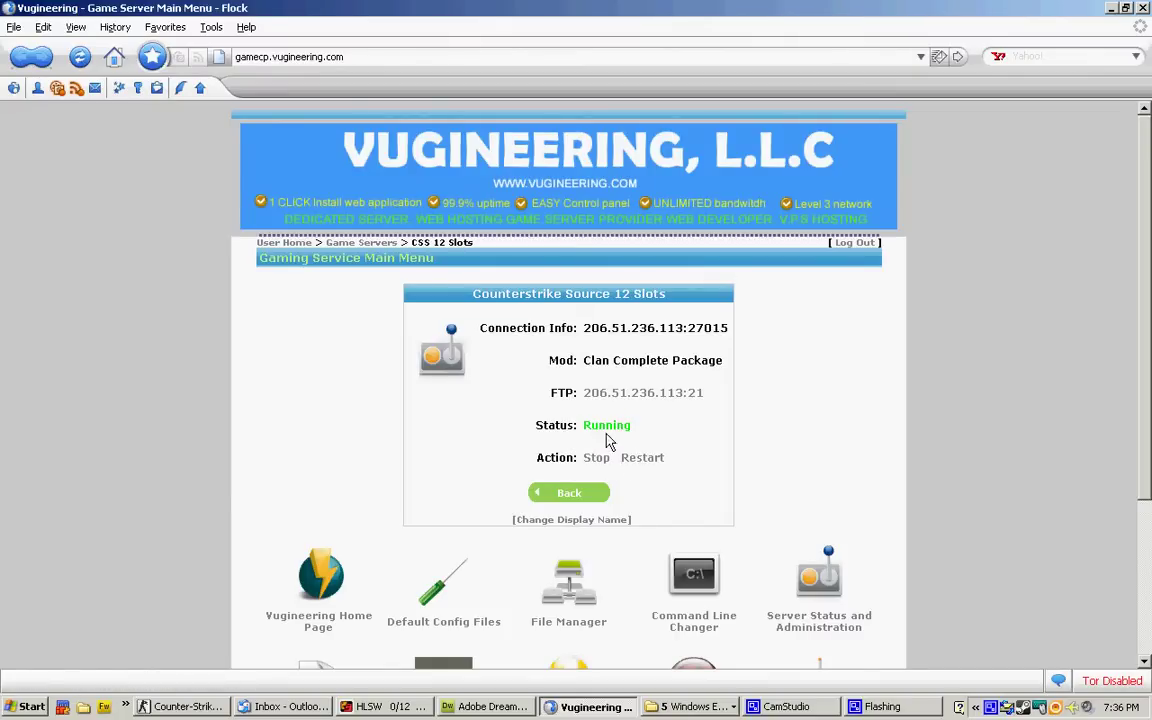
scroll(445, 451, down, 1)
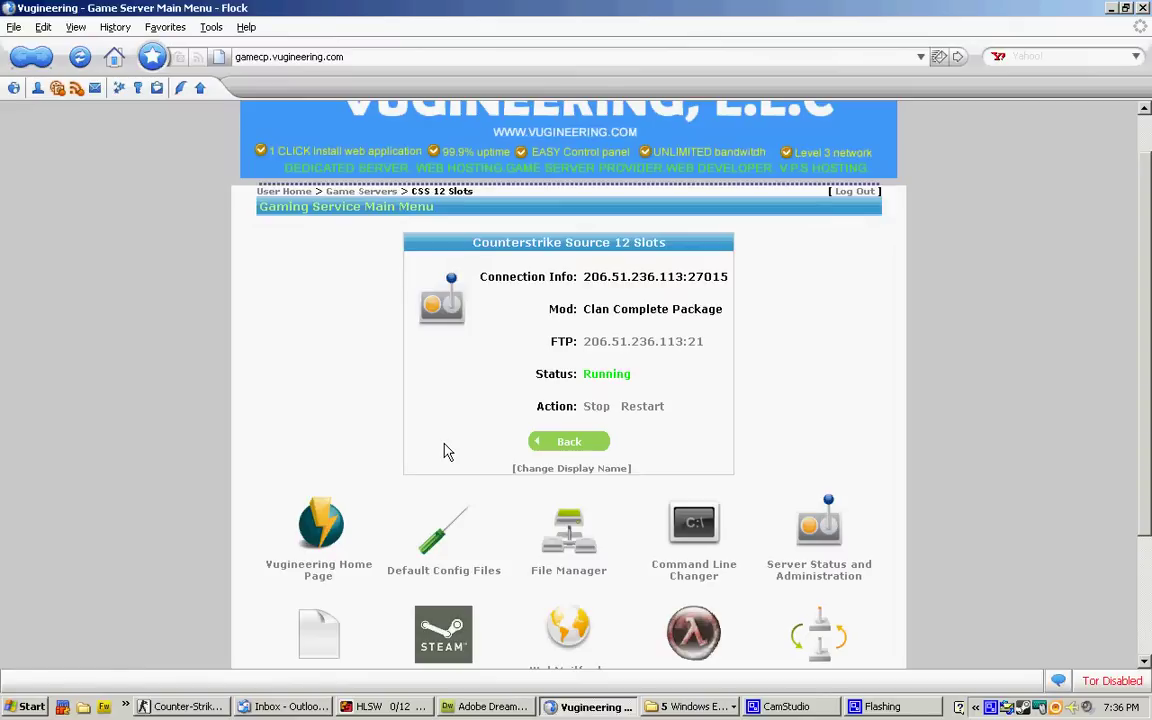
scroll(445, 451, down, 2)
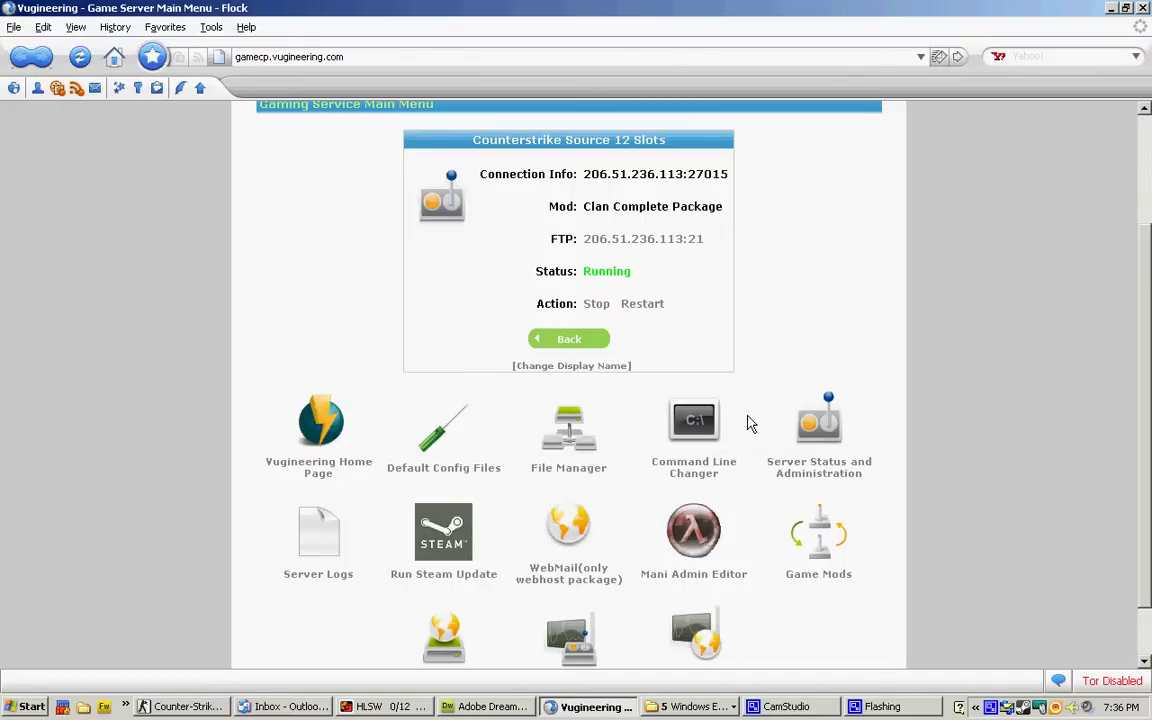
Step: Review the default launch command line with -tickrate 100 in the Command Line Changer, leaving it unchanged
click(690, 420)
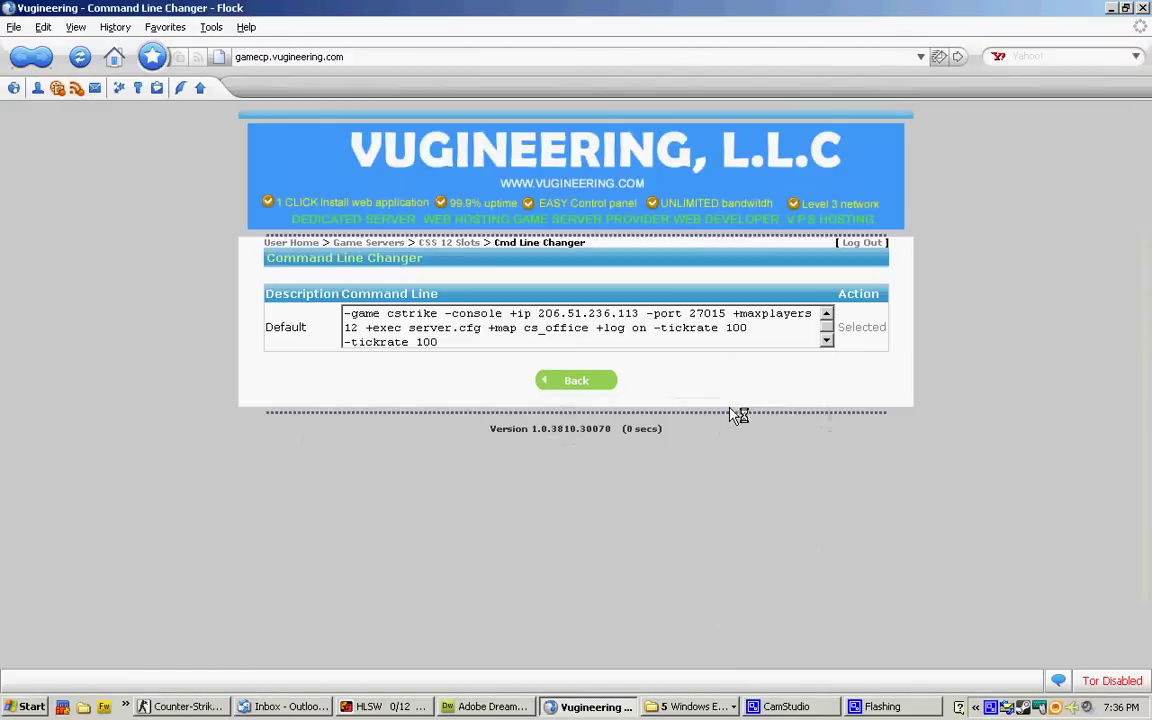
mouse_move(351, 314)
mouse_down()
mouse_move(466, 341)
mouse_move(338, 310)
mouse_up()
click(447, 343)
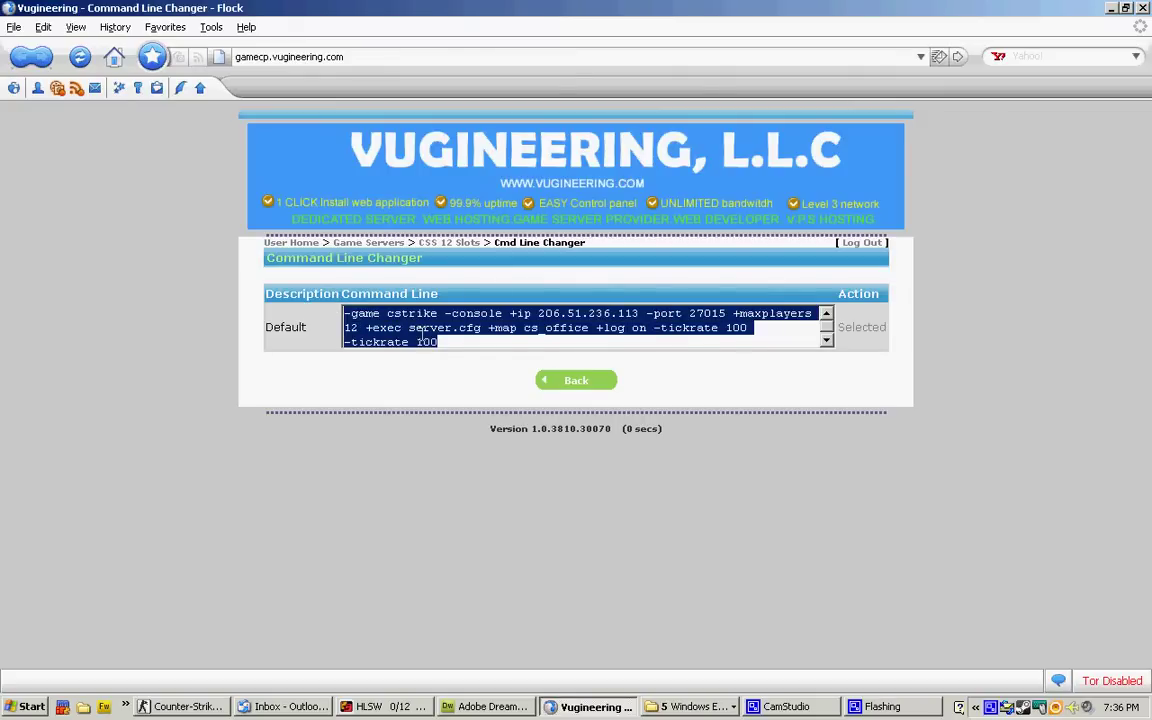
click(441, 341)
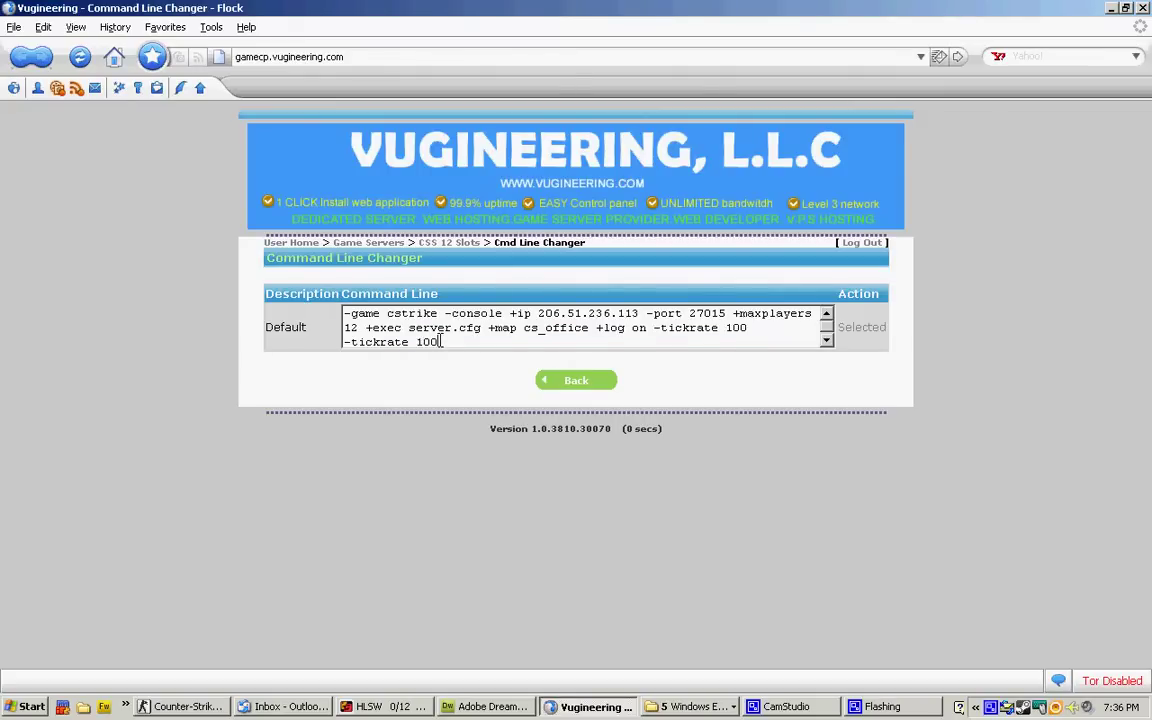
drag(441, 341, 306, 305)
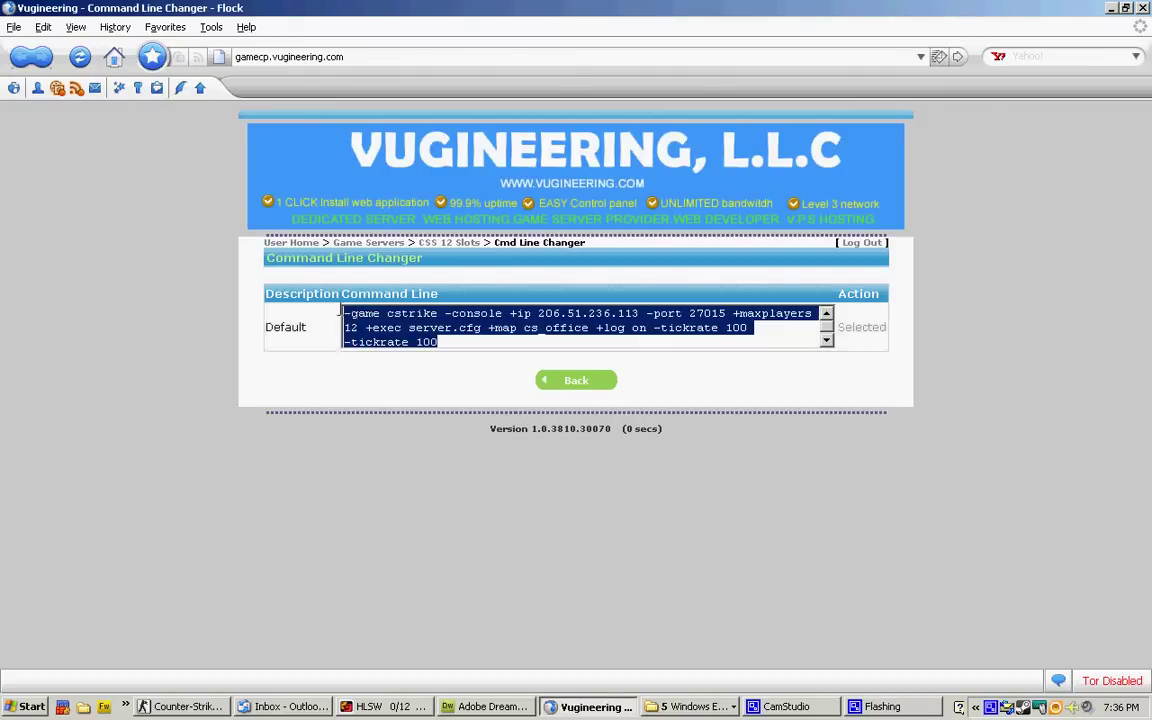
click(432, 404)
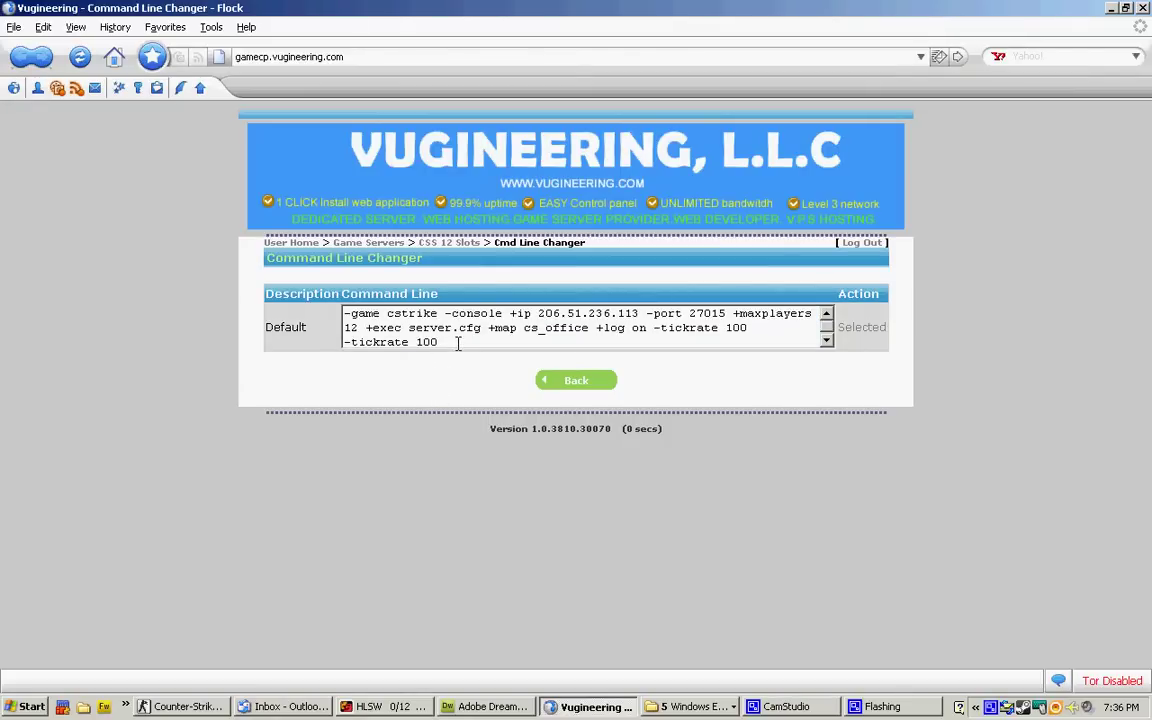
key(ctrl+a)
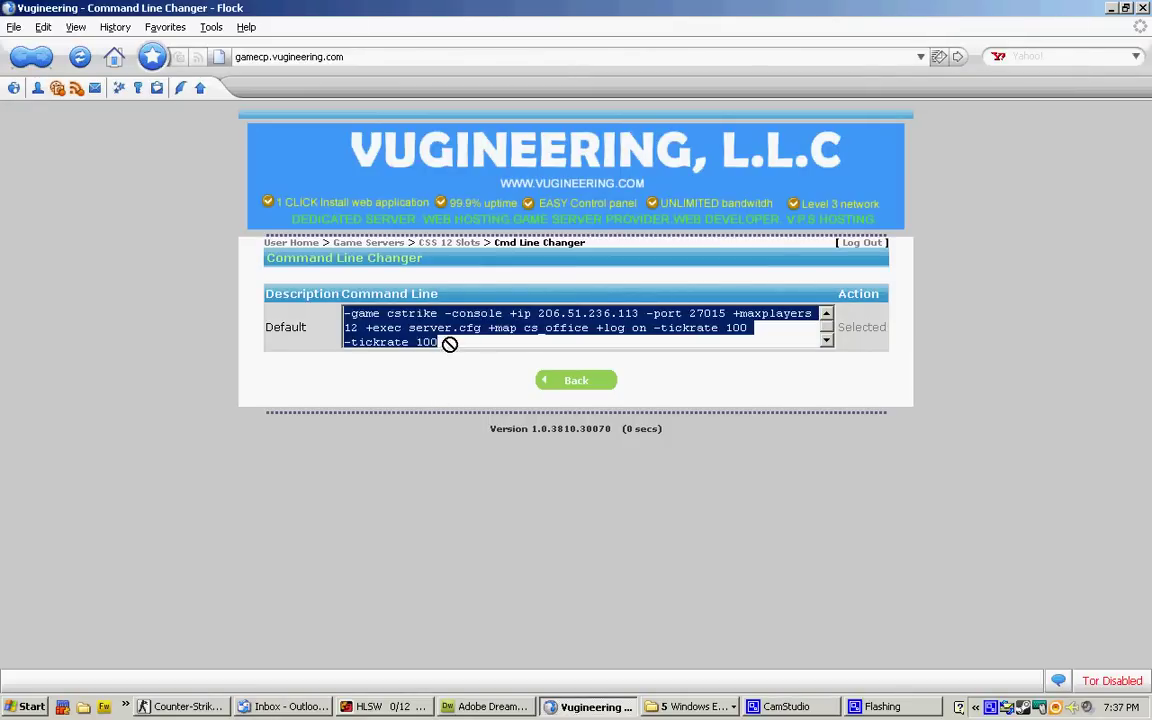
key(alt+Left)
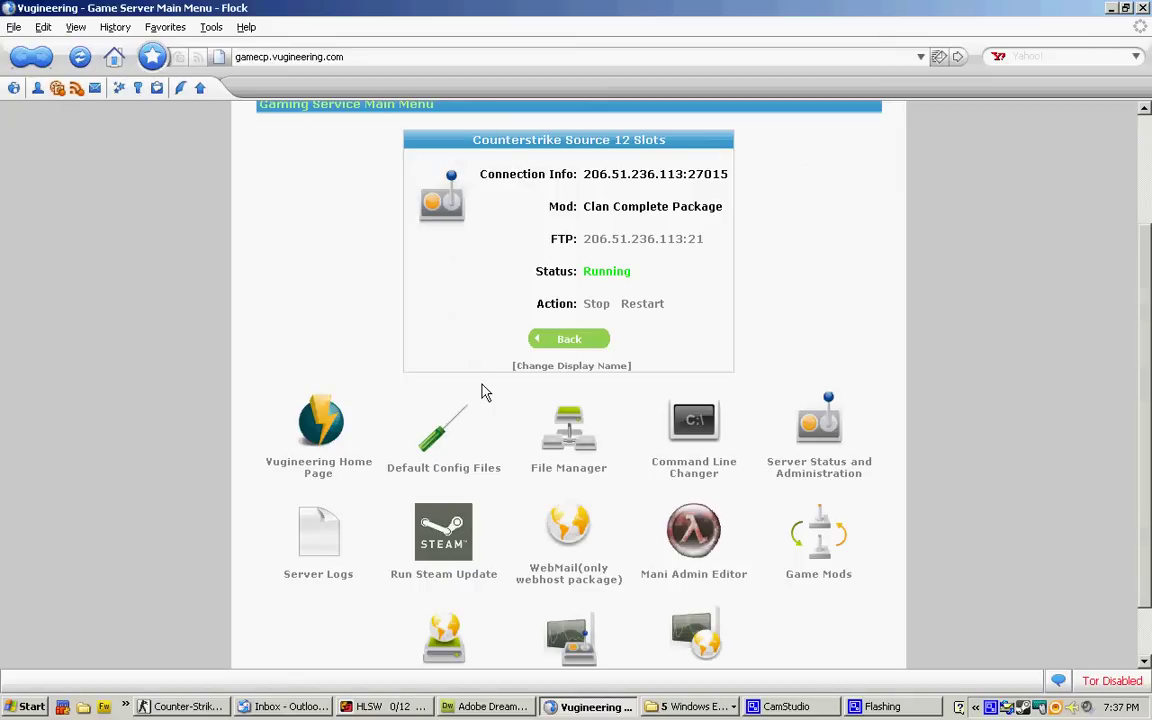
click(797, 476)
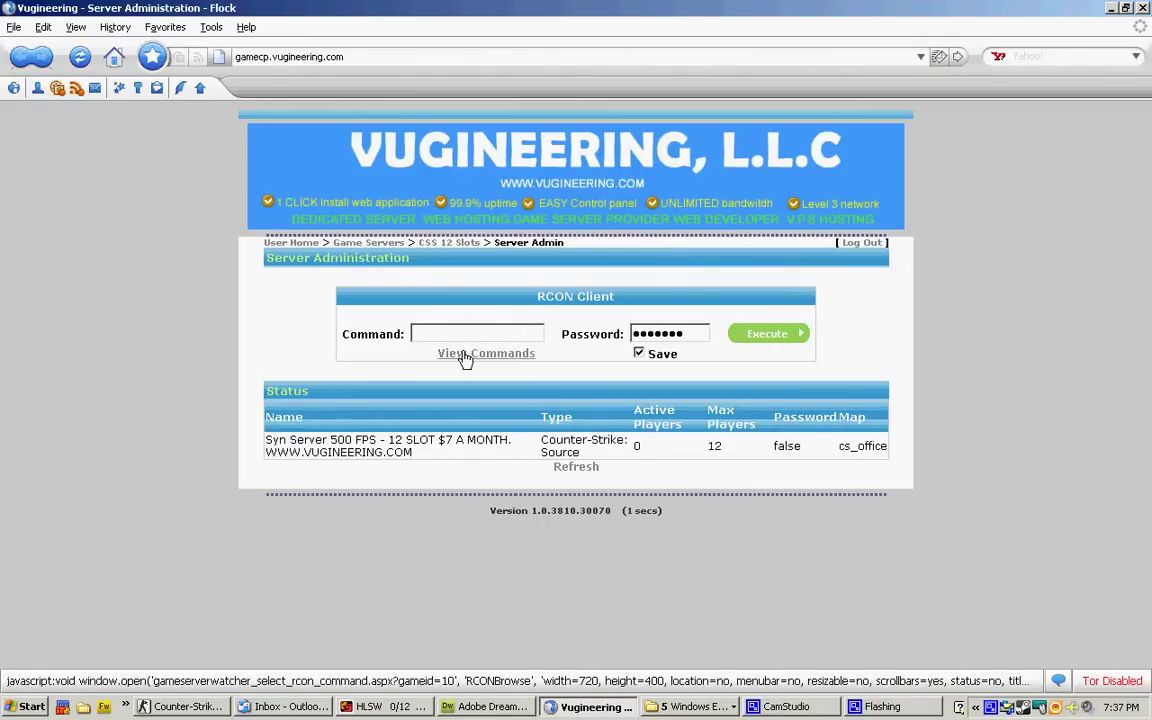
click(466, 356)
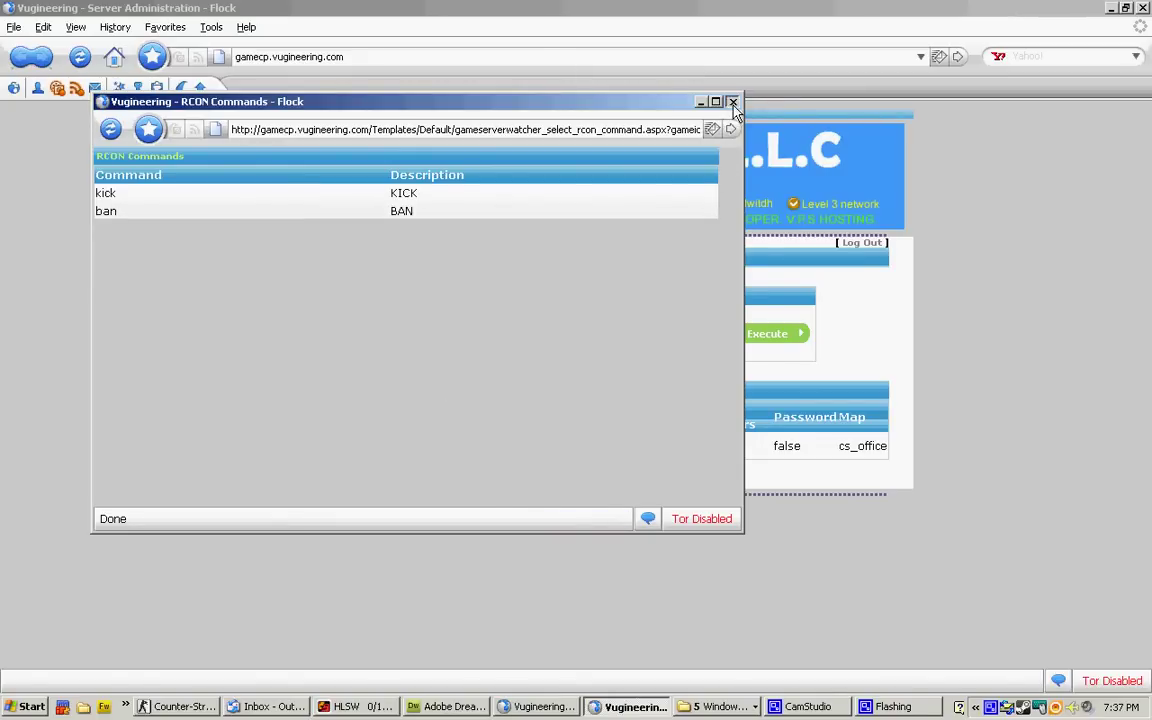
click(732, 101)
click(522, 334)
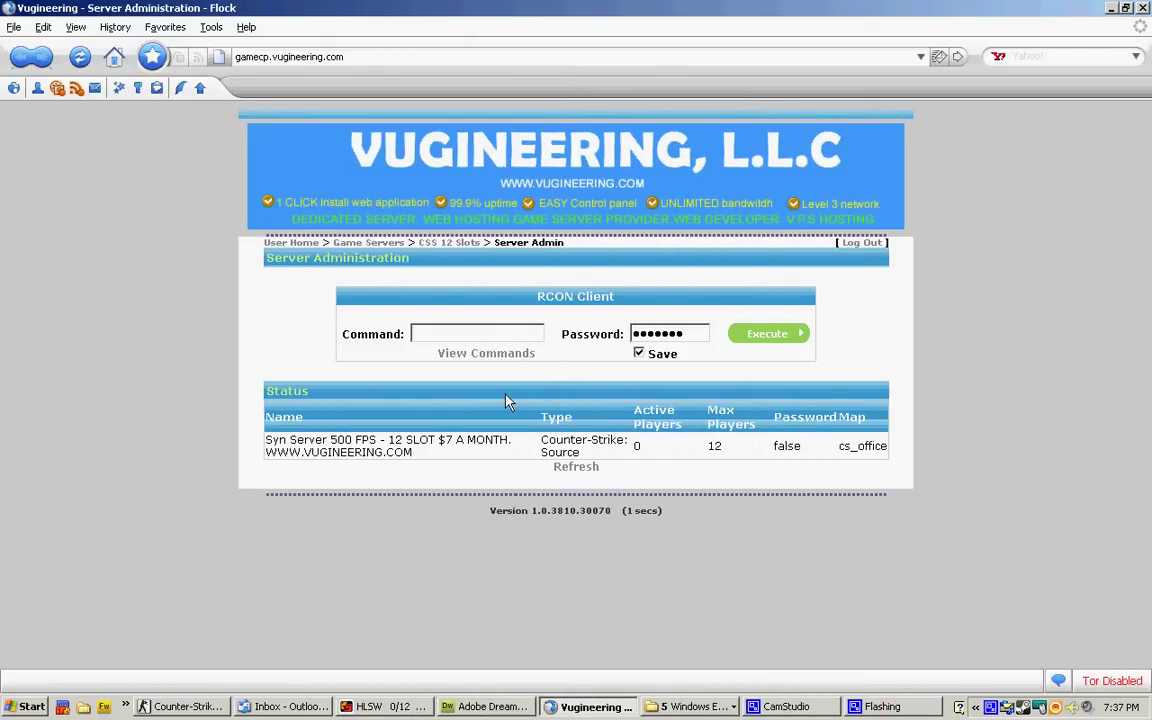
key(alt+Left)
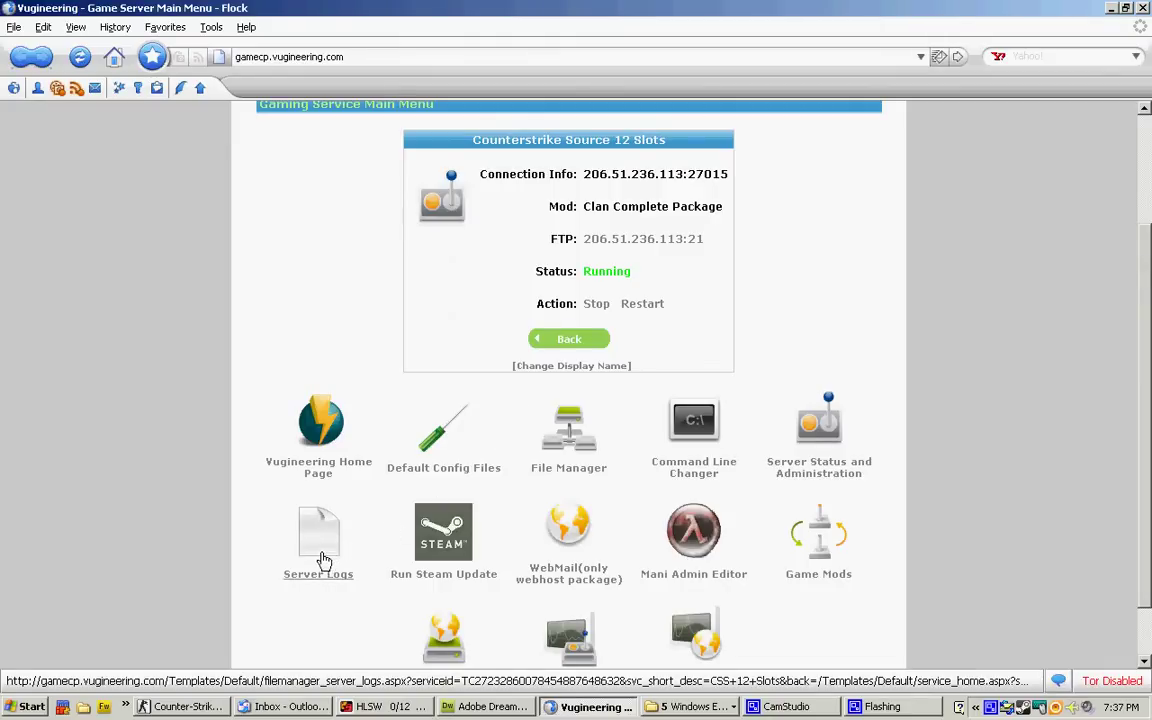
scroll(528, 612, down, 2)
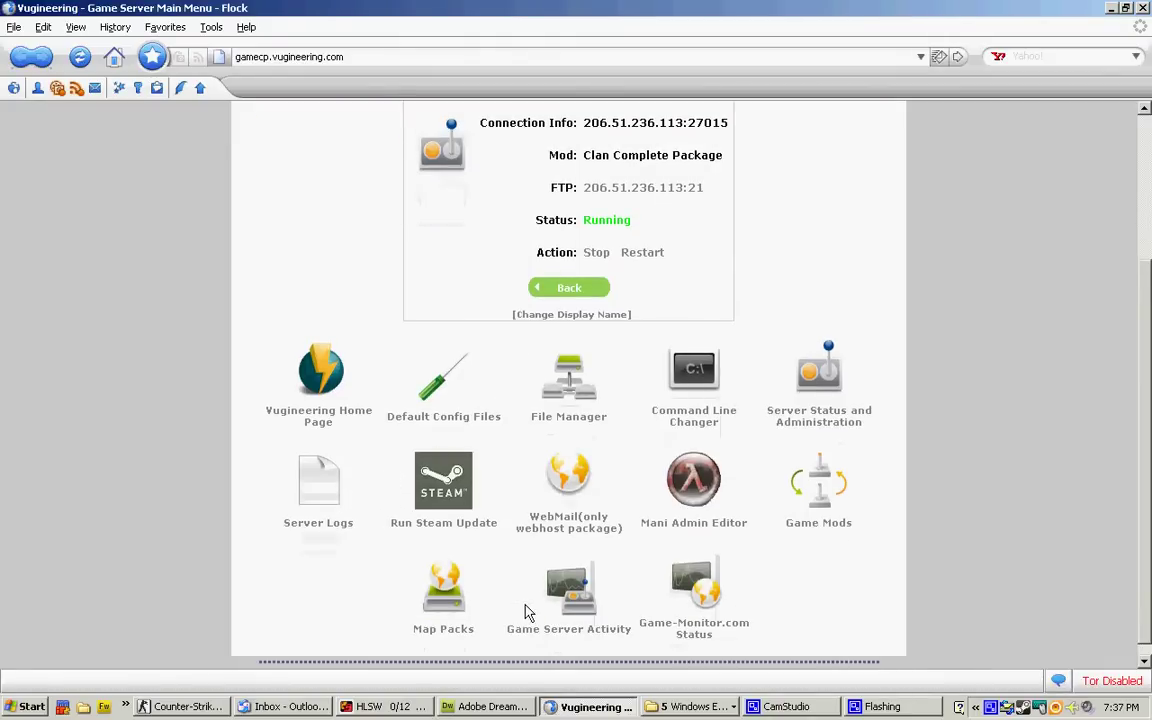
click(463, 508)
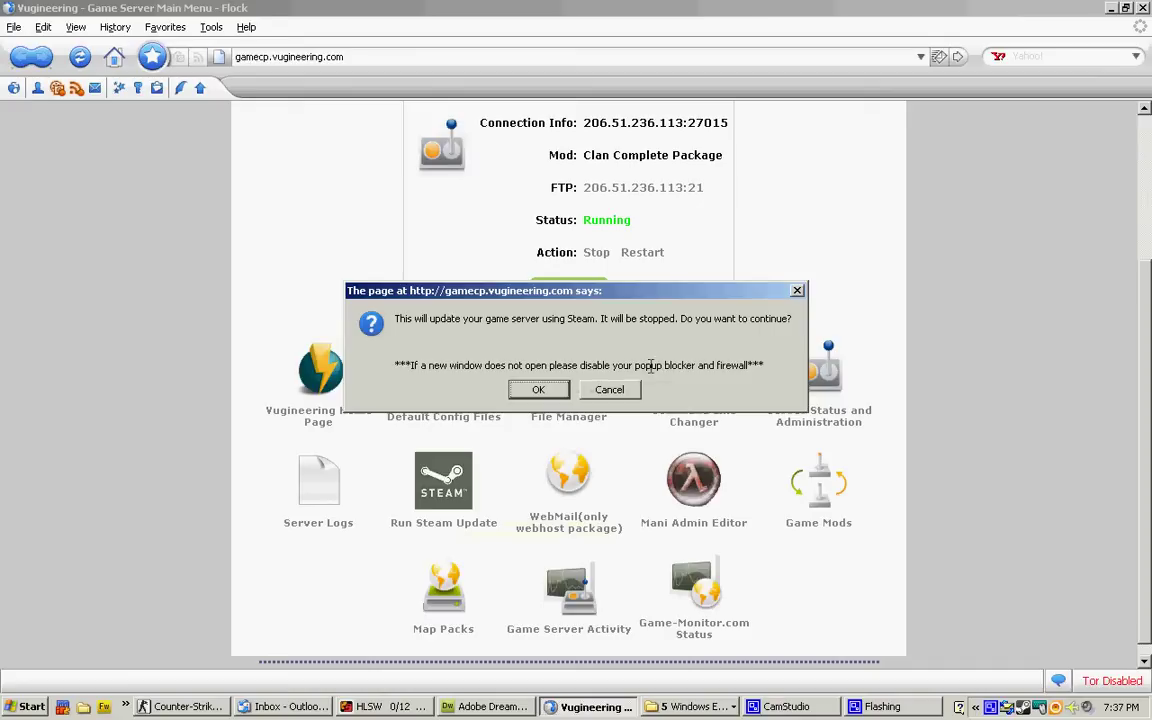
click(609, 388)
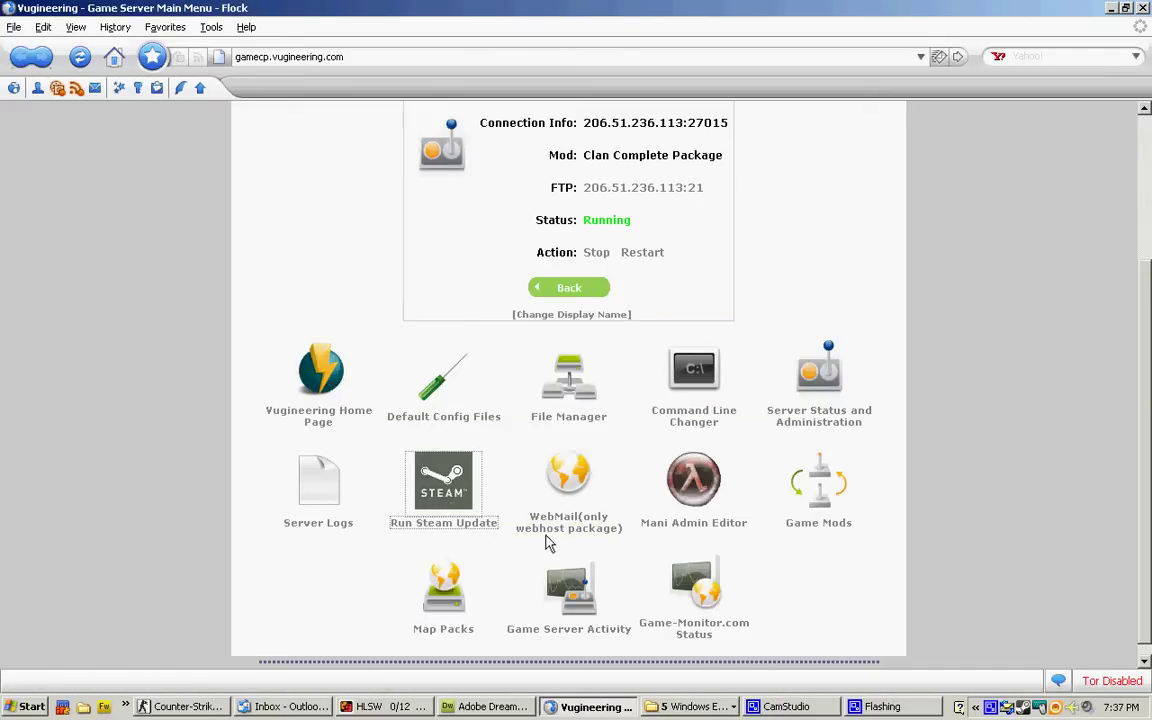
click(516, 484)
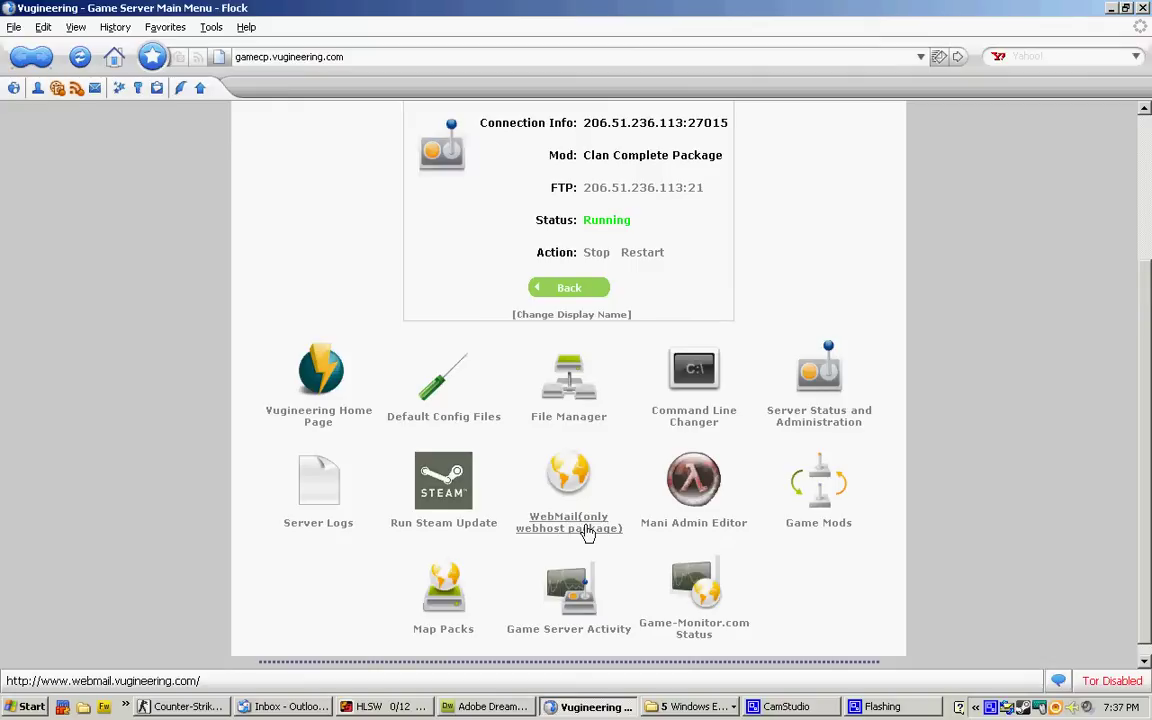
Step: Open WebMail to load the SmarterMail Free 6.8 login page, then go back
click(588, 533)
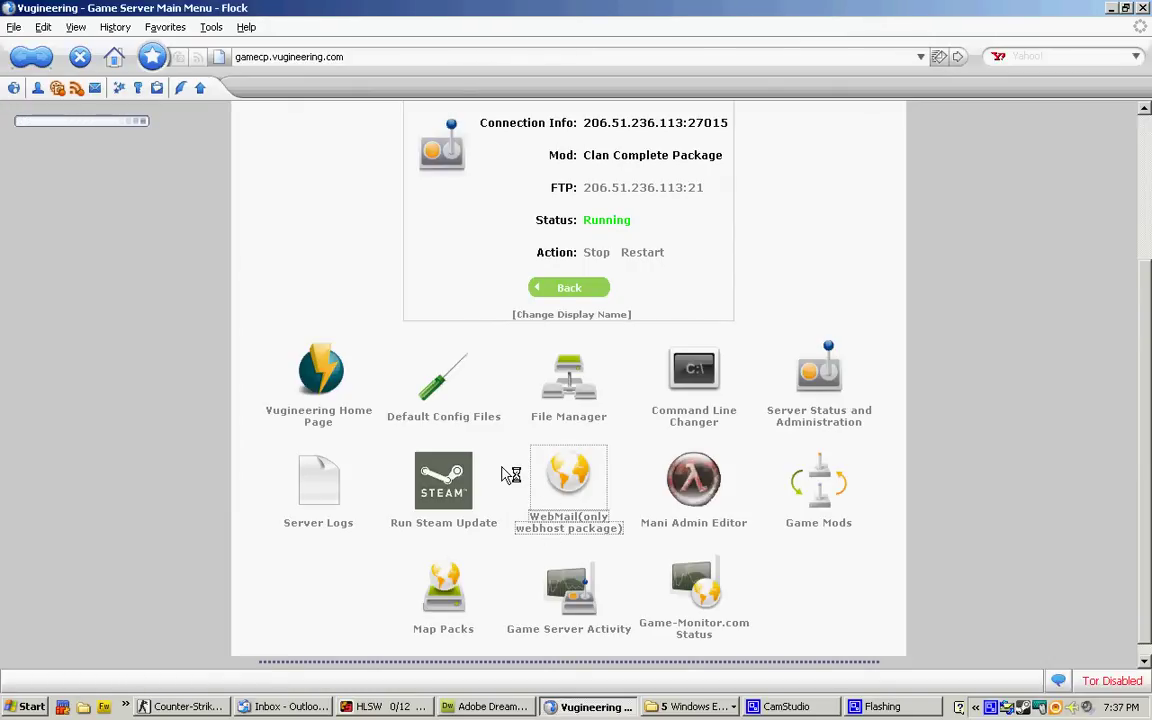
key(alt+Left)
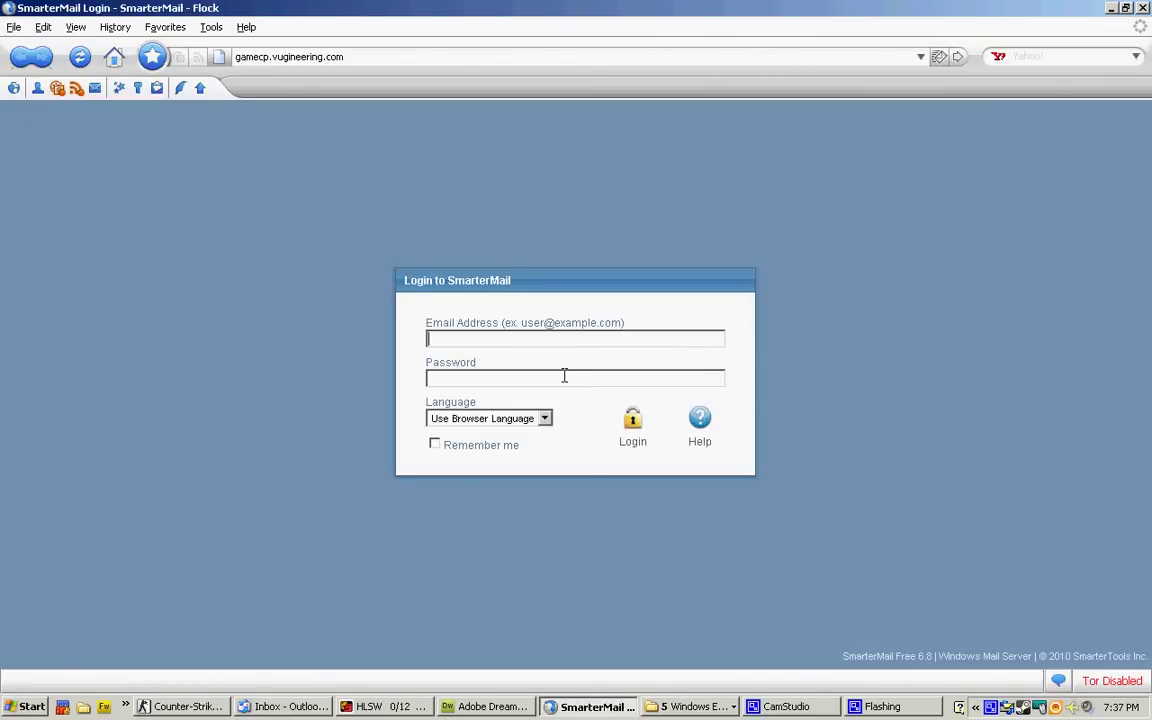
Step: Check the SmarterMail email field's saved-address suggestions without signing in, then return to the server menu
click(563, 338)
click(492, 338)
click(339, 342)
click(437, 336)
click(444, 338)
click(397, 338)
key(BackSpace)
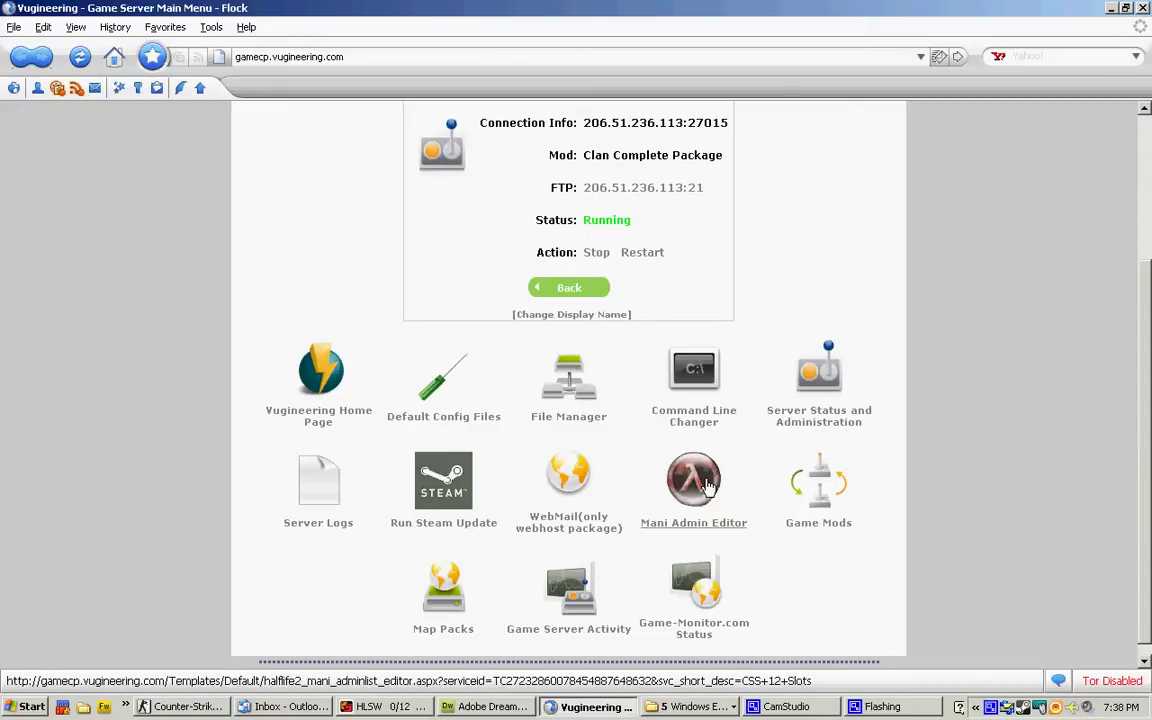
Step: Launch the Mani Admin Editor for the Counterstrike Source 12 Slots server
click(690, 478)
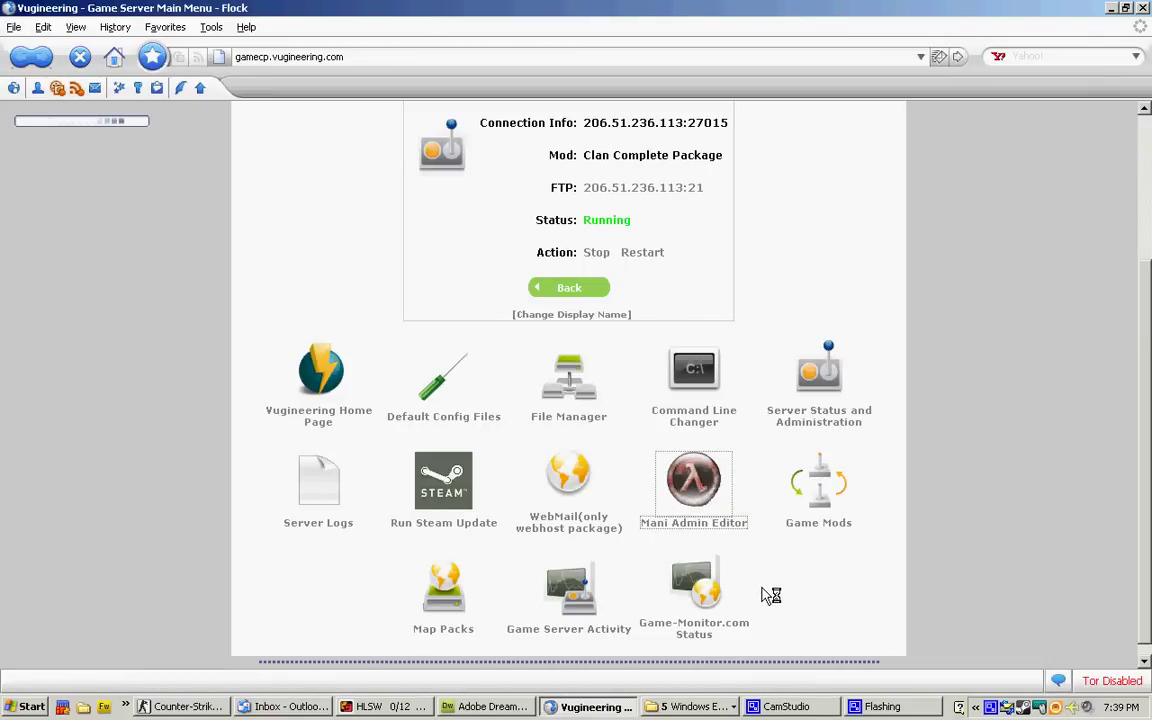
Step: Check the CamStudio recorder window, then switch back to the control panel in the browser
click(785, 706)
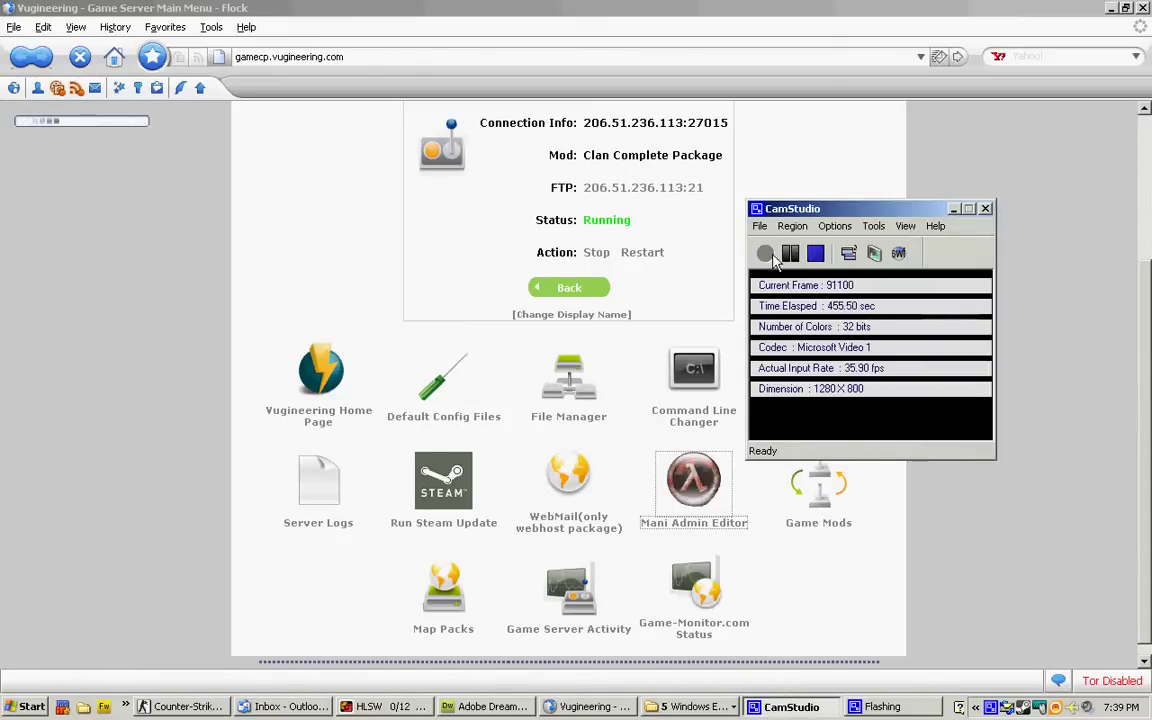
click(611, 270)
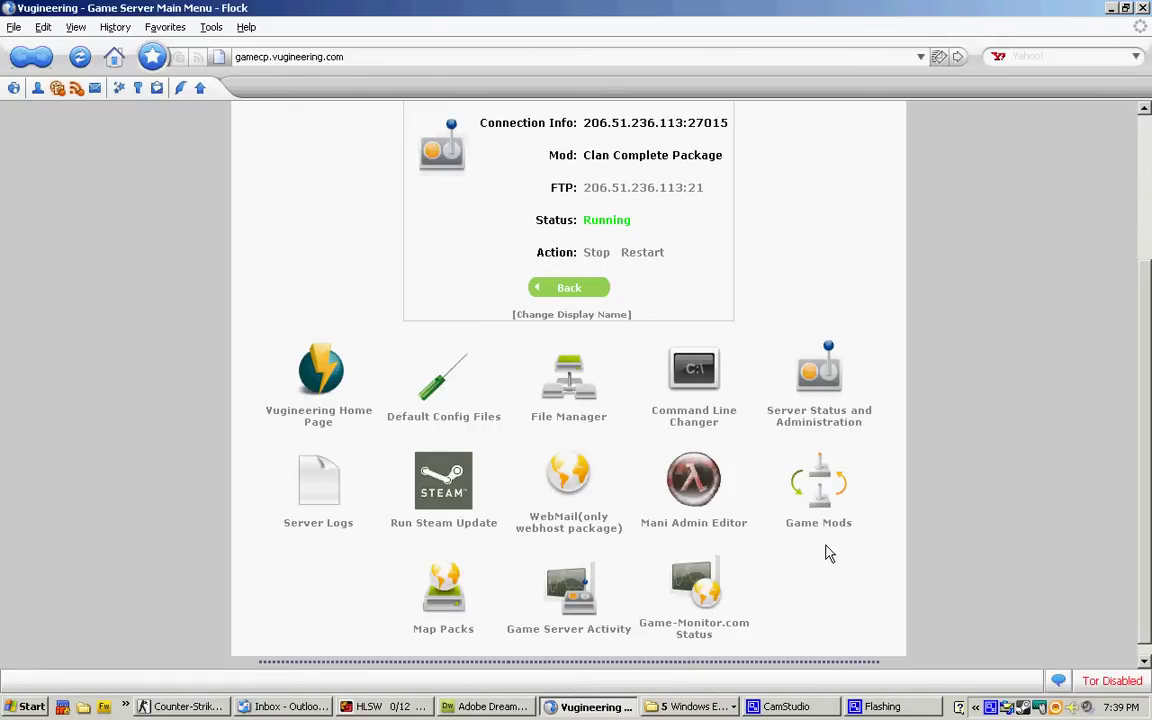
Step: Open Game Mod Installation and choose Clan Complete Package as the mod to install
click(818, 490)
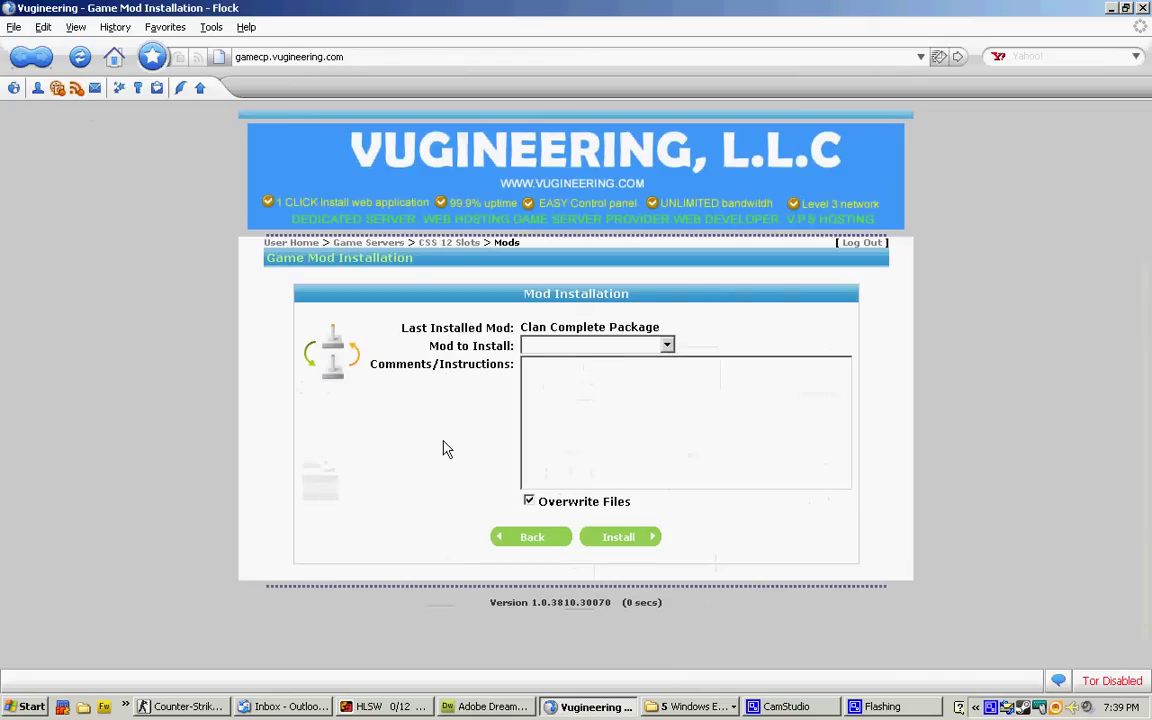
click(609, 346)
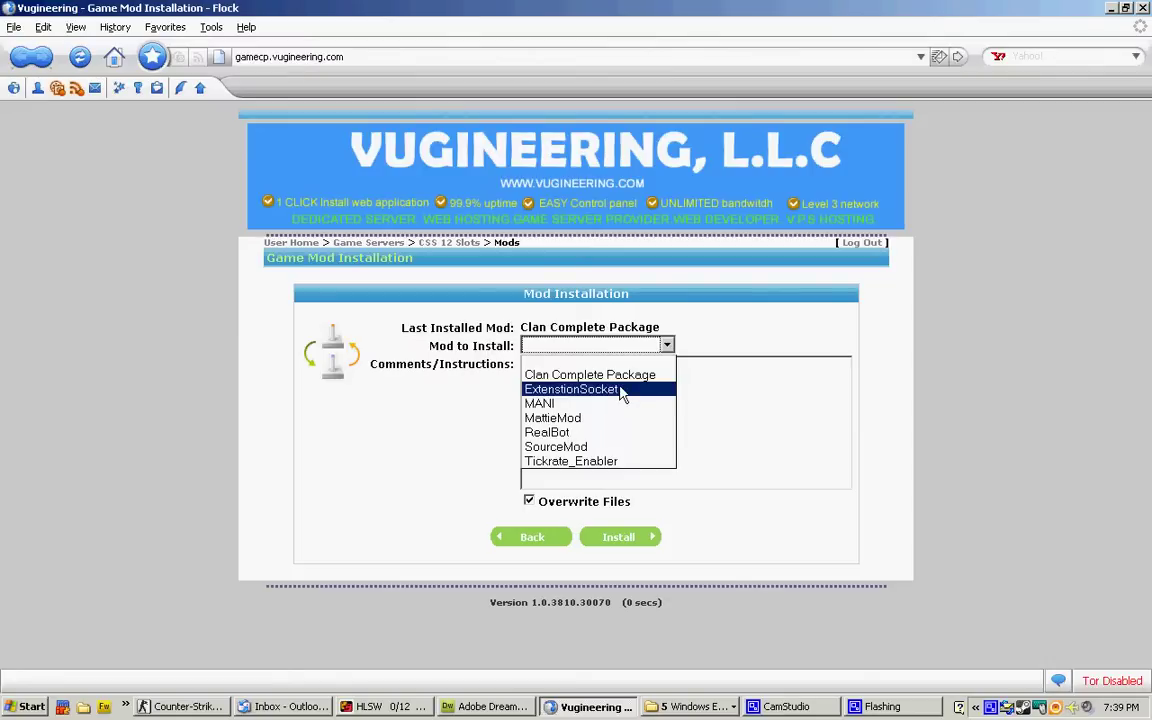
click(468, 378)
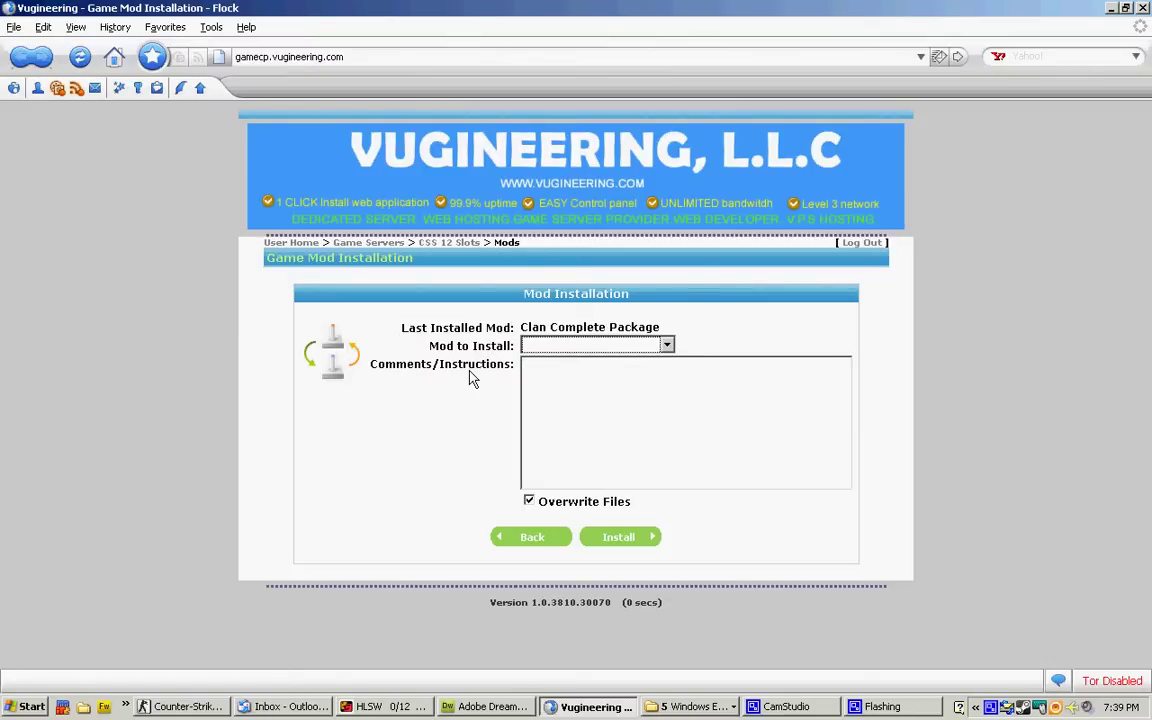
click(600, 346)
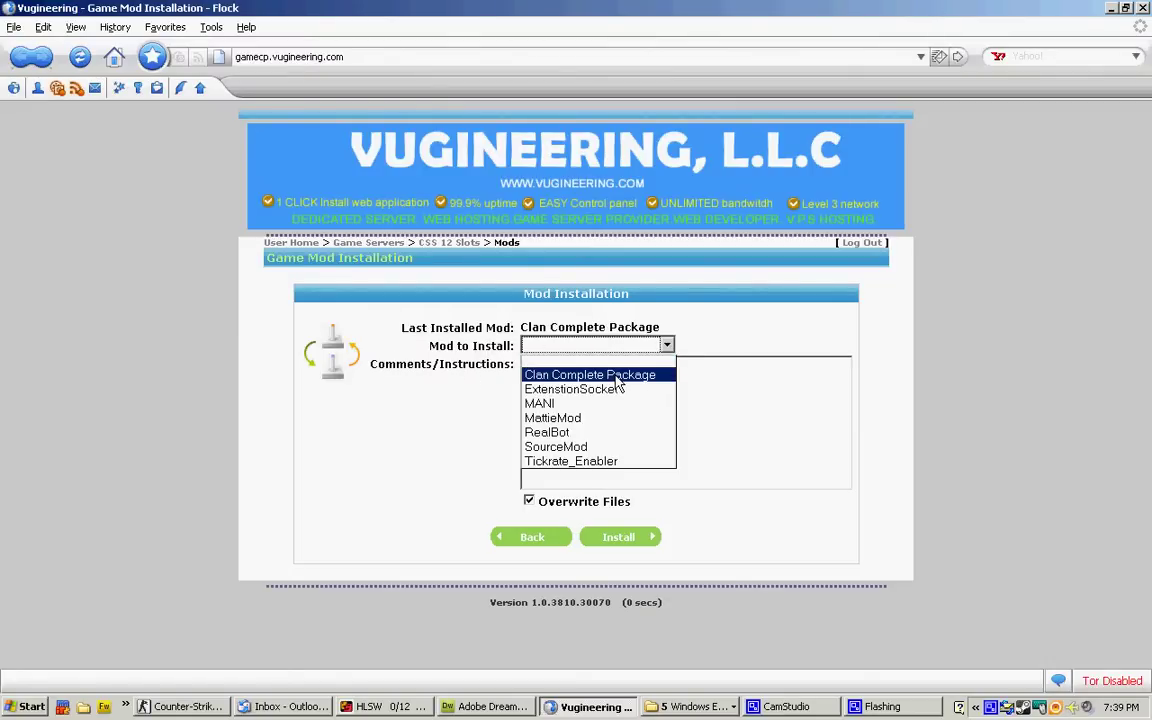
click(598, 375)
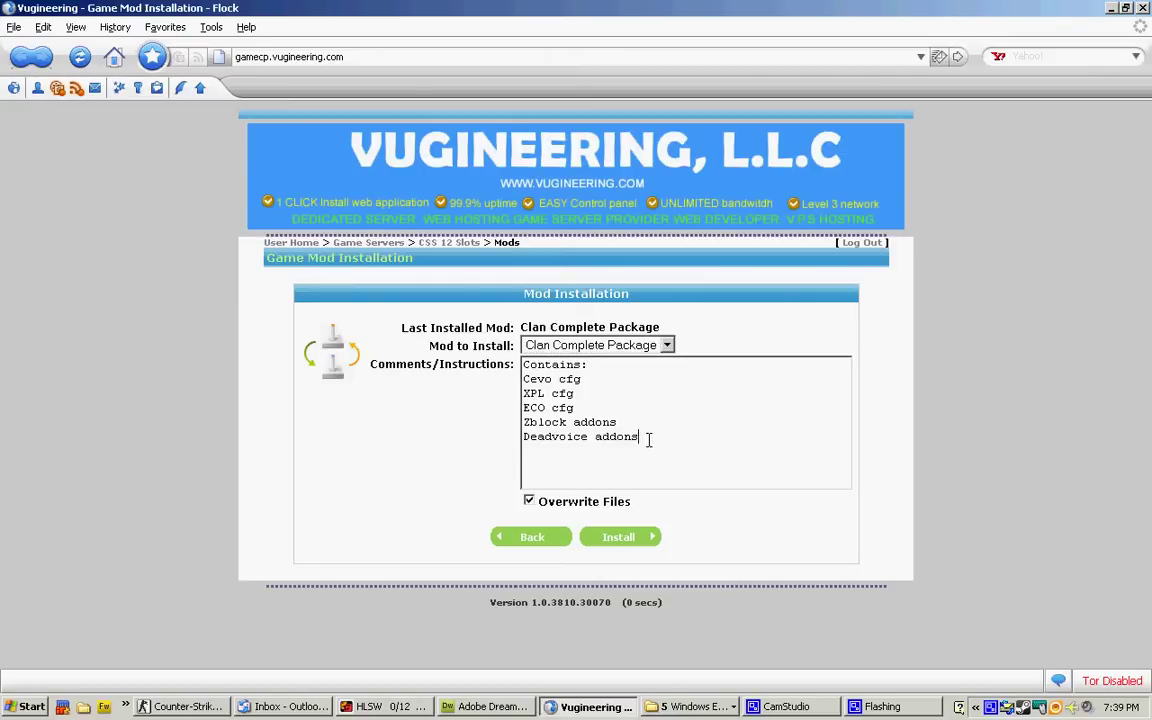
Step: Review Clan Complete Package's listed contents, Cevo cfg through Deadvoice addons, keeping it selected
mouse_move(645, 438)
mouse_down()
mouse_move(524, 381)
mouse_move(650, 445)
mouse_up()
click(524, 381)
click(650, 445)
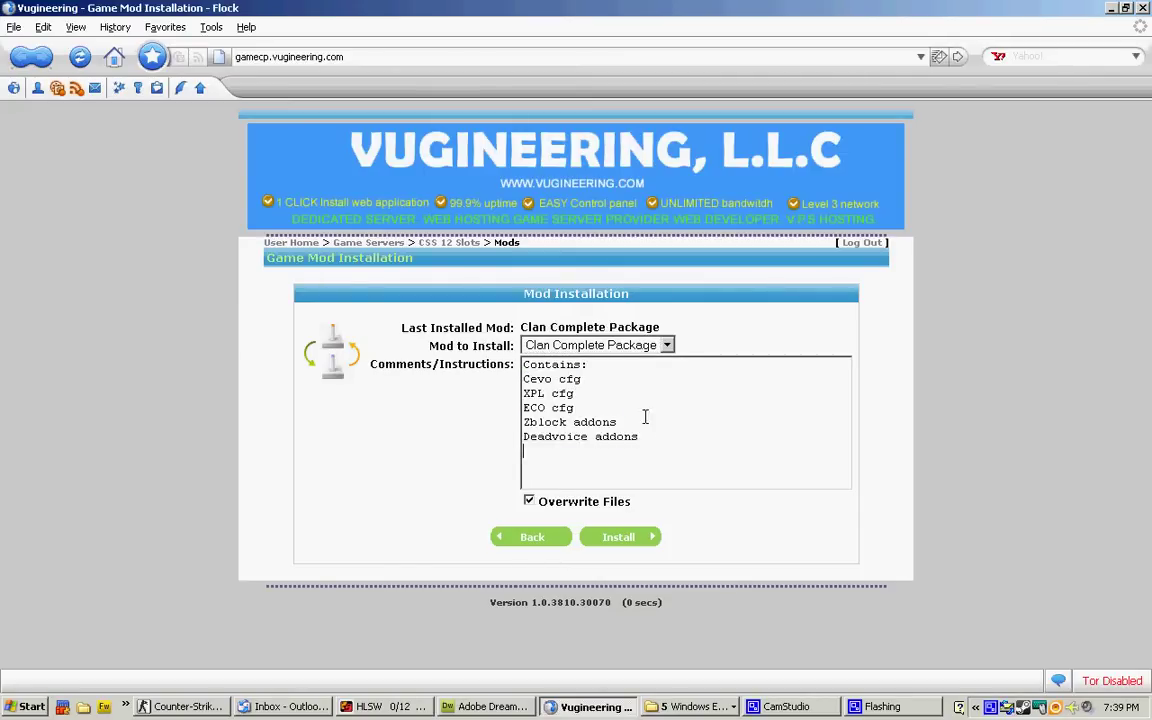
click(615, 346)
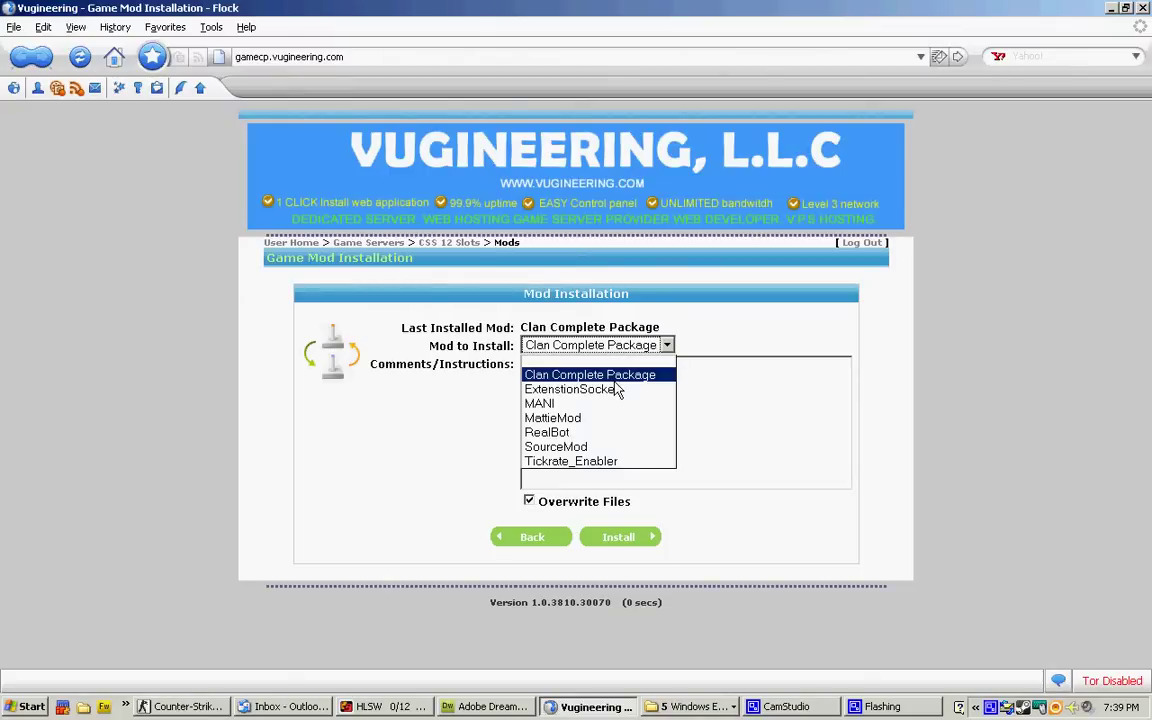
click(614, 383)
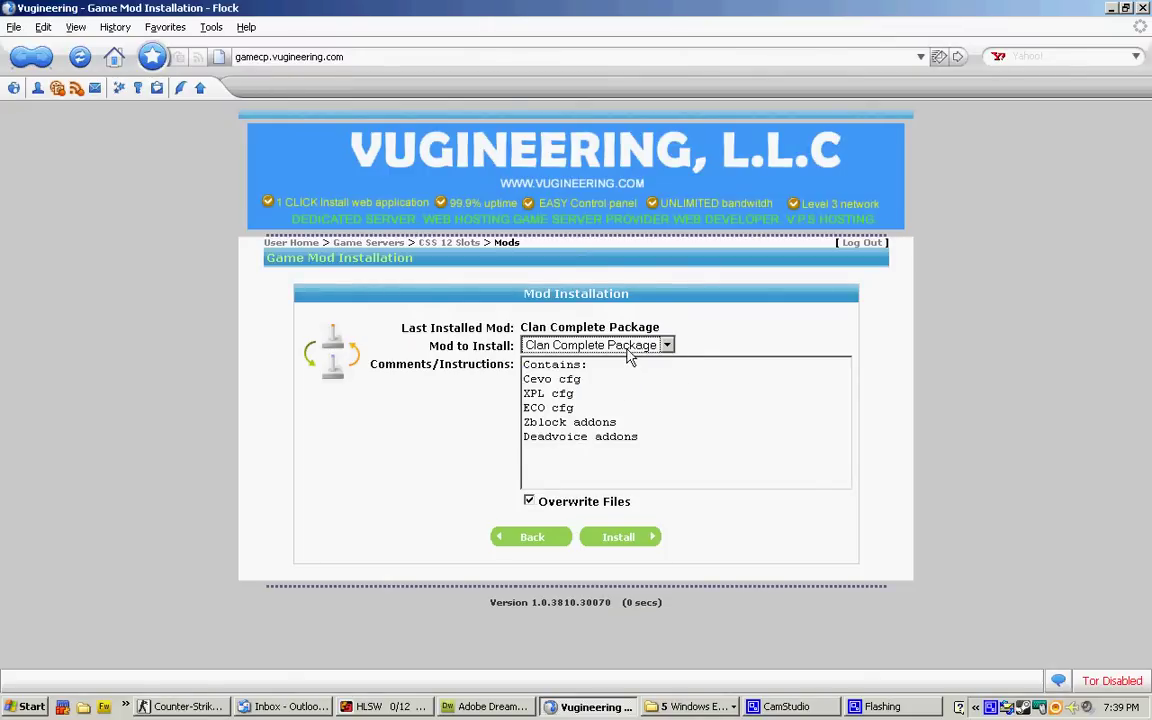
click(610, 397)
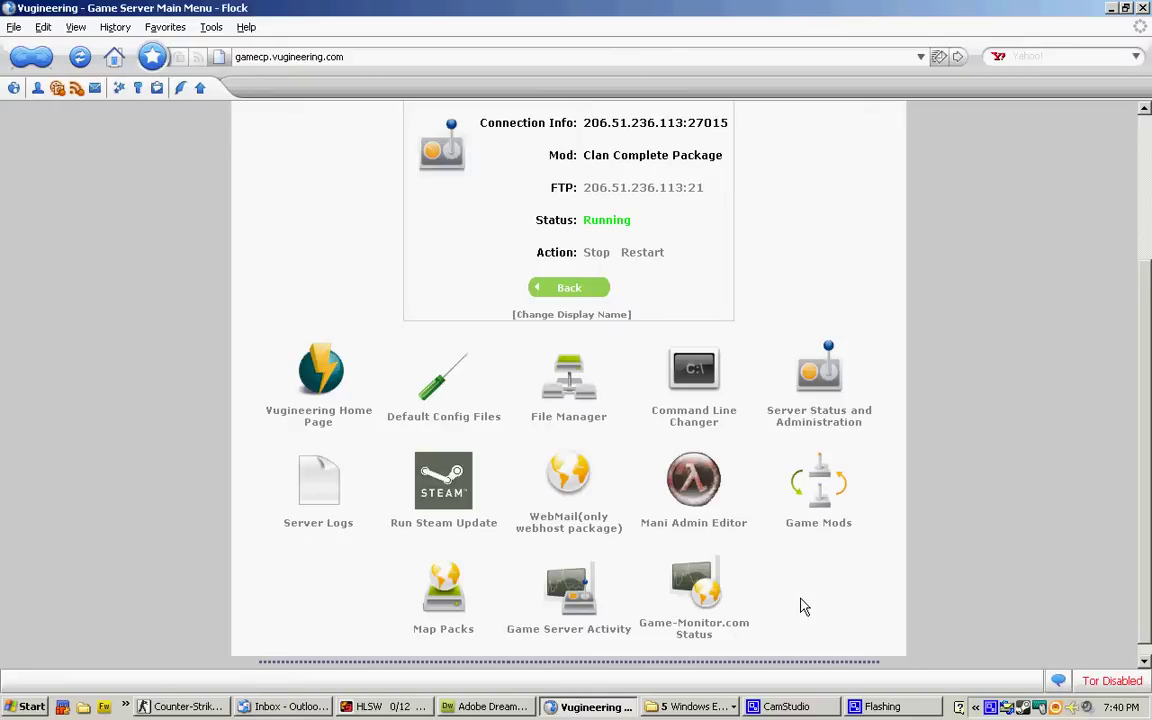
Step: Return to the User Main Menu via the User Home breadcrumb, then bring up the CamStudio recorder
scroll(777, 608, up, 4)
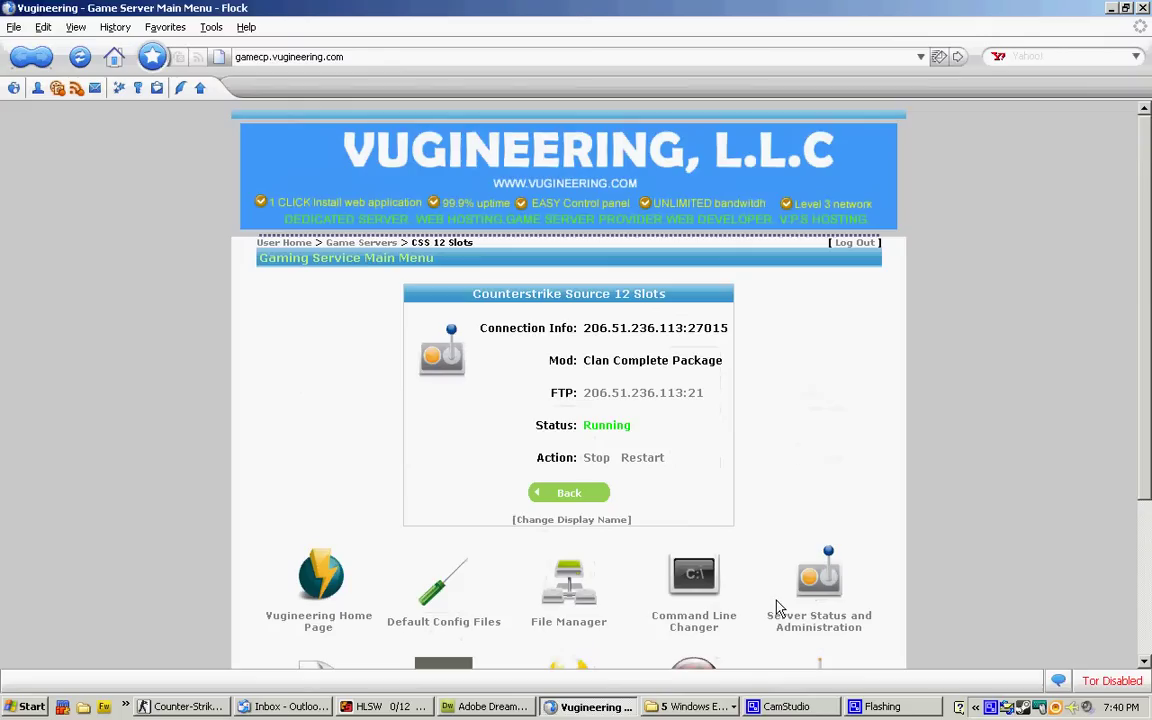
click(284, 242)
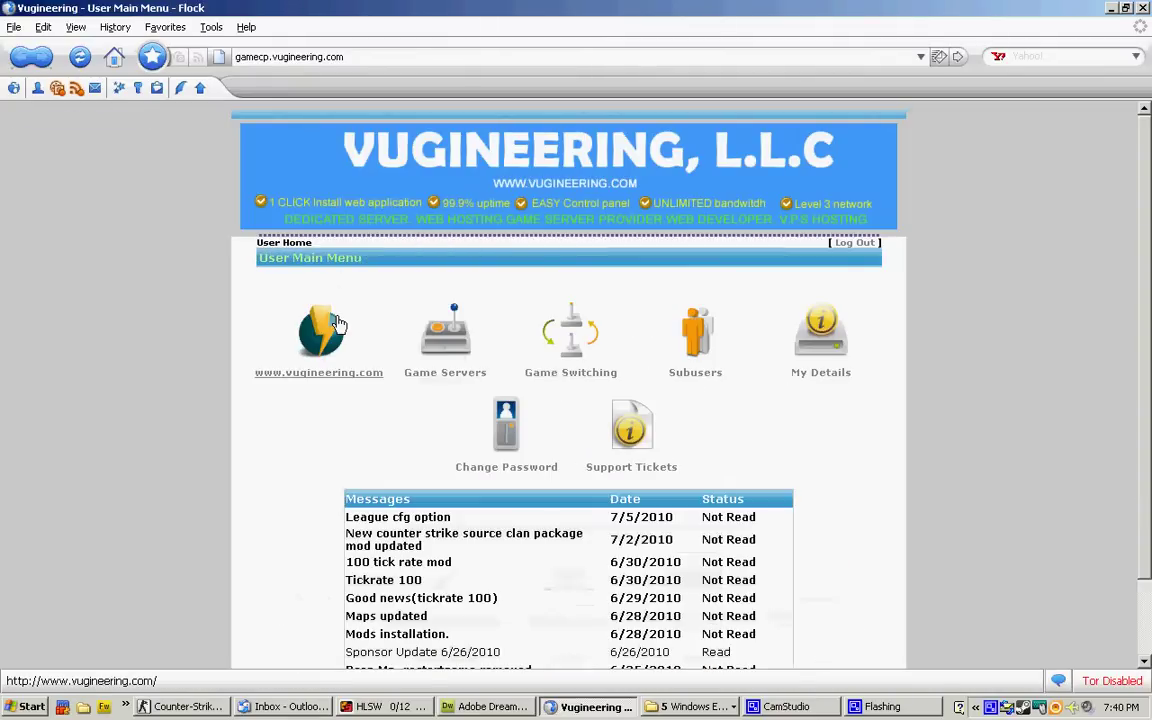
scroll(304, 437, down, 2)
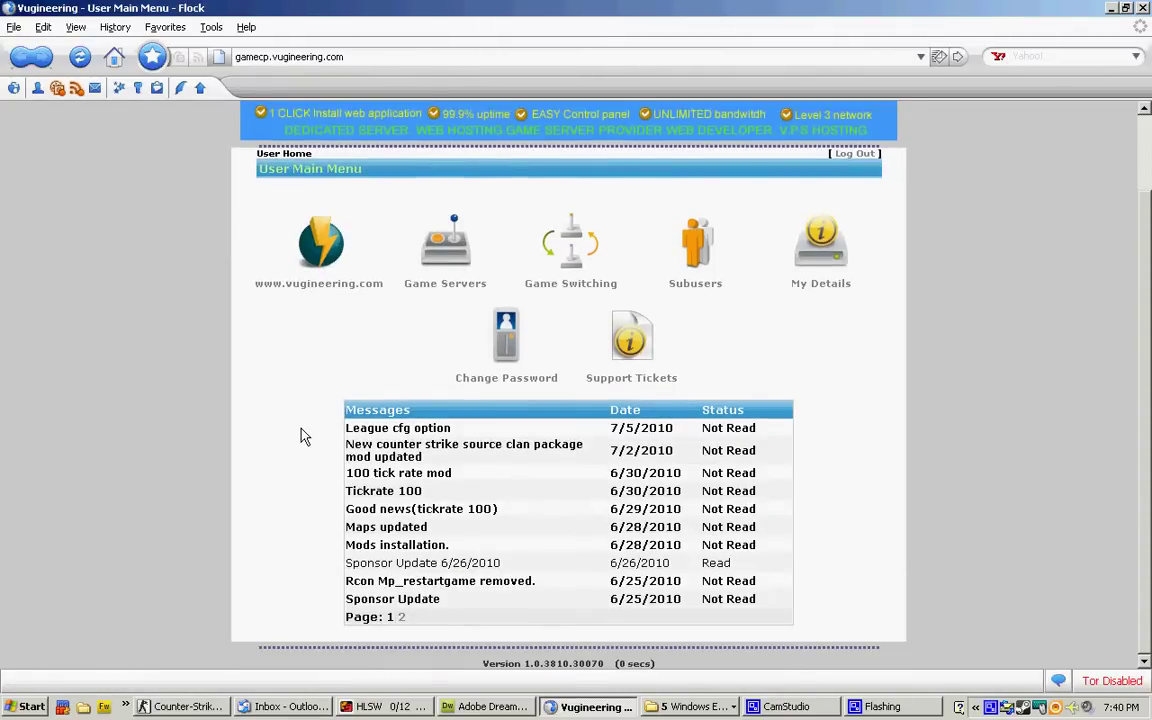
click(787, 707)
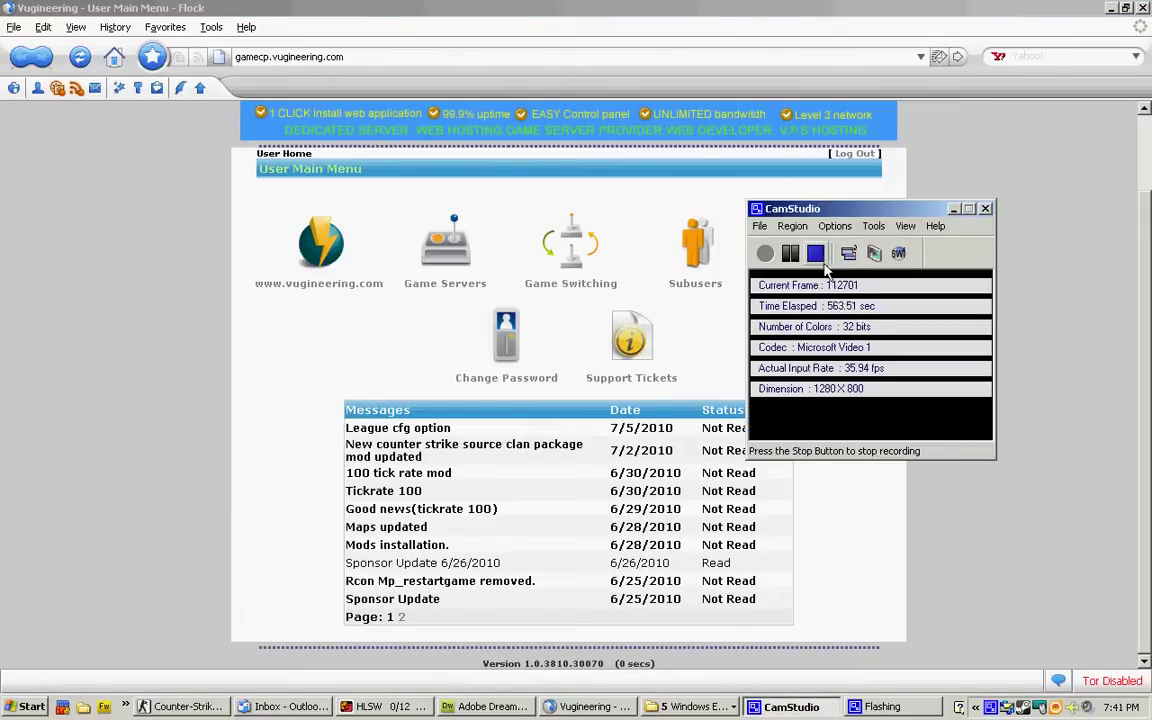